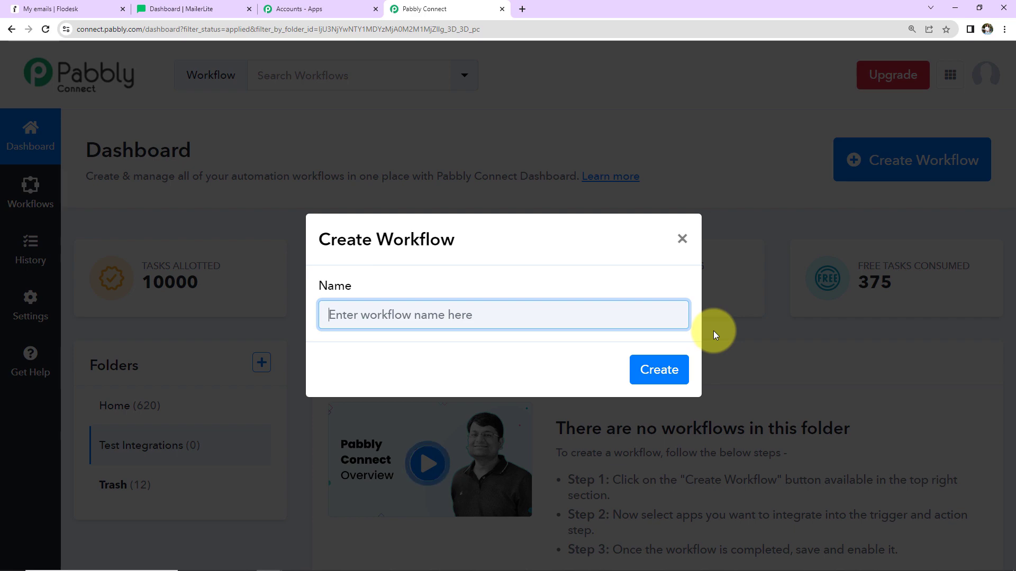
Step: Create a new workflow named "Create Flodesk Subscriber from MailerLite Classic"
{"action": "type", "text": "Create Flodesk Subscriber from MailerLite Classic"}
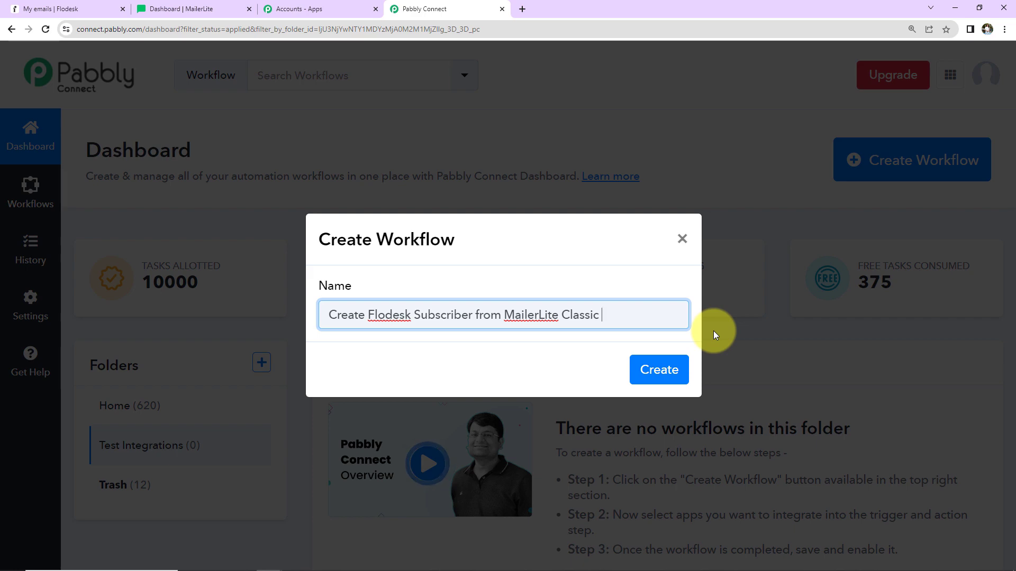
{"action": "left_click", "coordinate": [660, 370]}
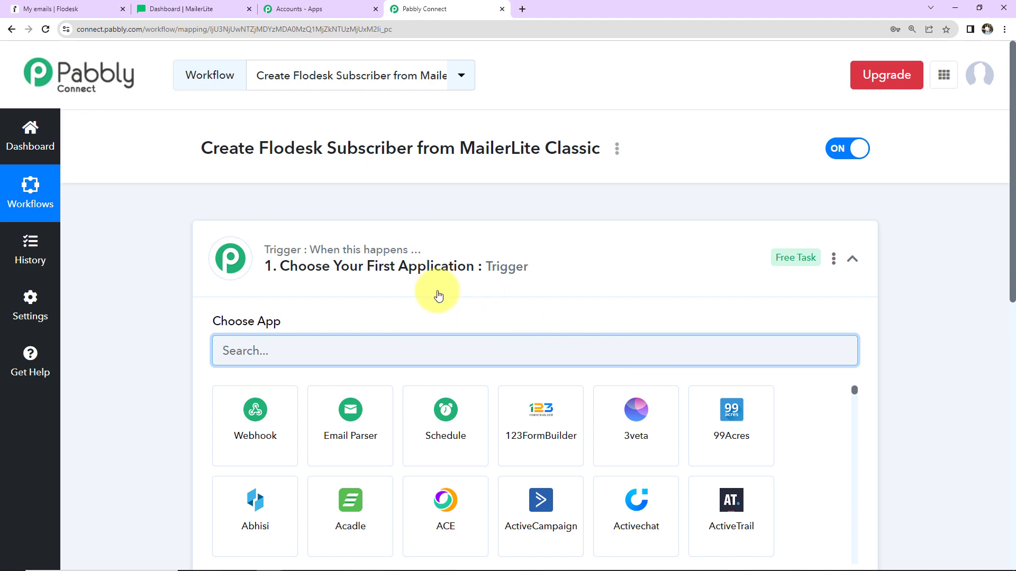
Step: Look over the workflow's trigger and action sections and the list of available apps
{"action": "scroll", "coordinate": [635, 279], "scroll_direction": "down", "scroll_amount": 1}
{"action": "scroll", "coordinate": [635, 279], "scroll_direction": "down", "scroll_amount": 6}
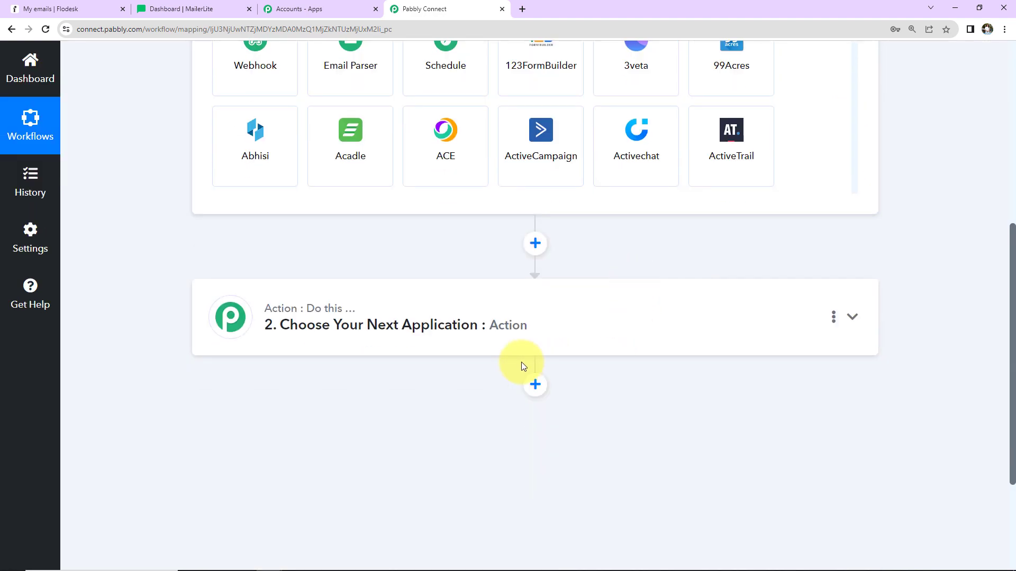
{"action": "scroll", "coordinate": [910, 358], "scroll_direction": "up", "scroll_amount": 4}
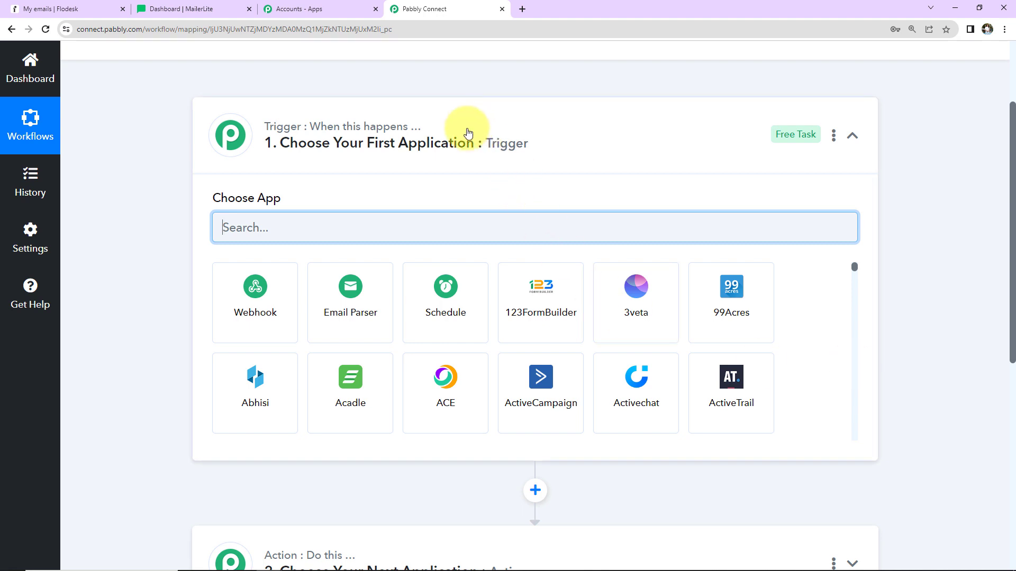
{"action": "scroll", "coordinate": [478, 304], "scroll_direction": "down", "scroll_amount": 3}
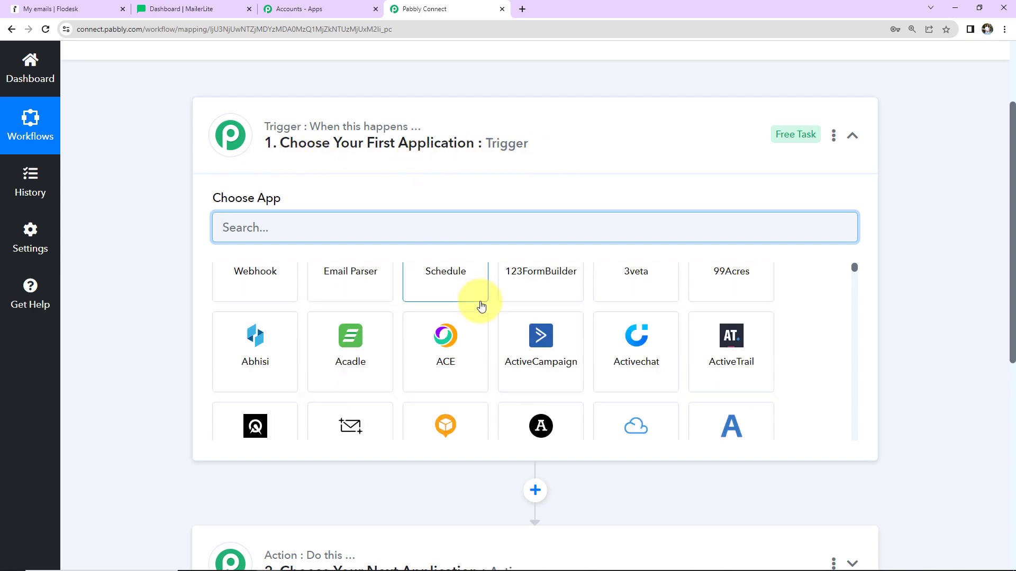
{"action": "scroll", "coordinate": [551, 452], "scroll_direction": "down", "scroll_amount": 5}
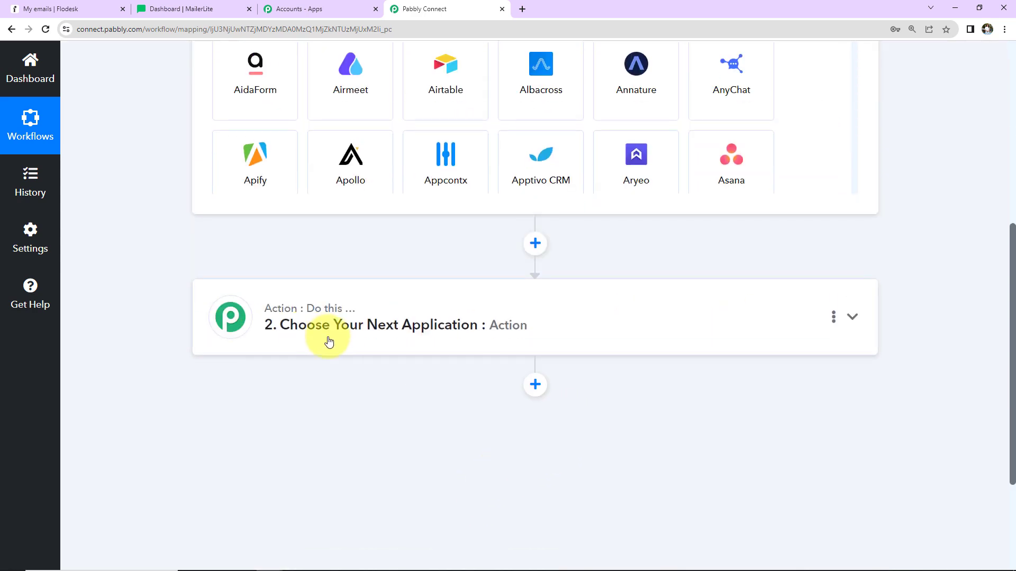
{"action": "scroll", "coordinate": [925, 363], "scroll_direction": "up", "scroll_amount": 1}
{"action": "scroll", "coordinate": [925, 361], "scroll_direction": "up", "scroll_amount": 6}
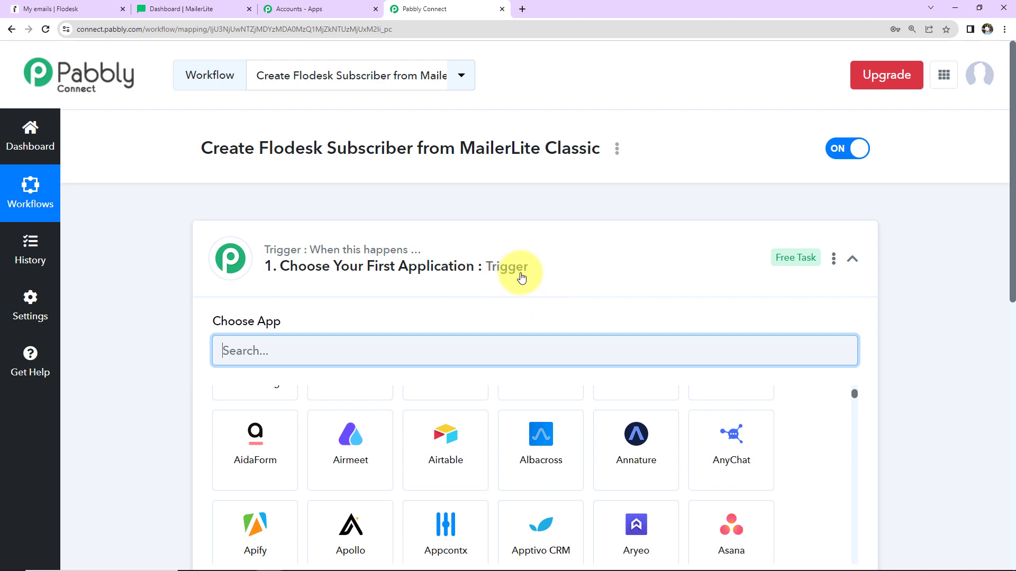
{"action": "scroll", "coordinate": [493, 304], "scroll_direction": "down", "scroll_amount": 5}
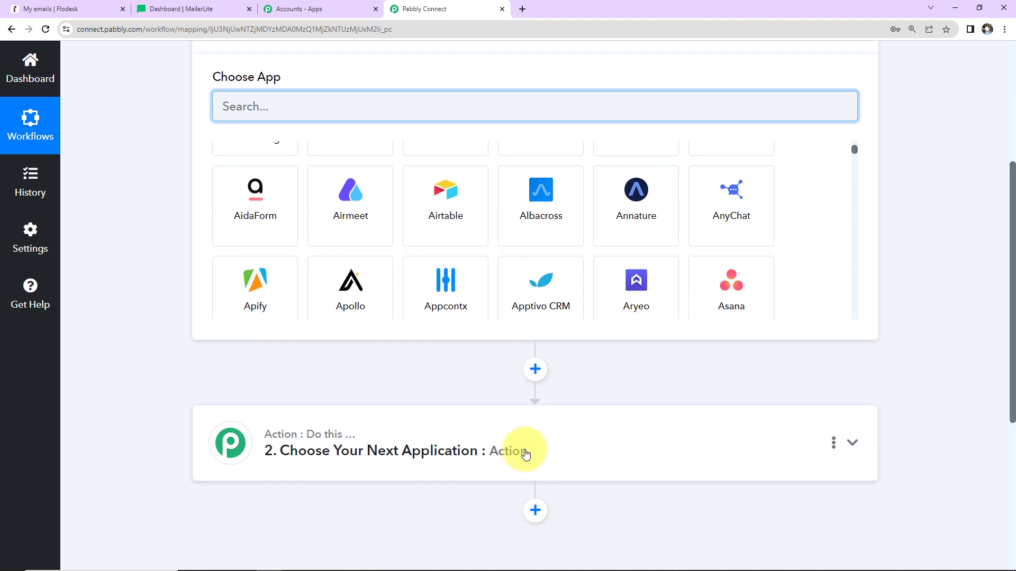
{"action": "scroll", "coordinate": [513, 447], "scroll_direction": "up", "scroll_amount": 5}
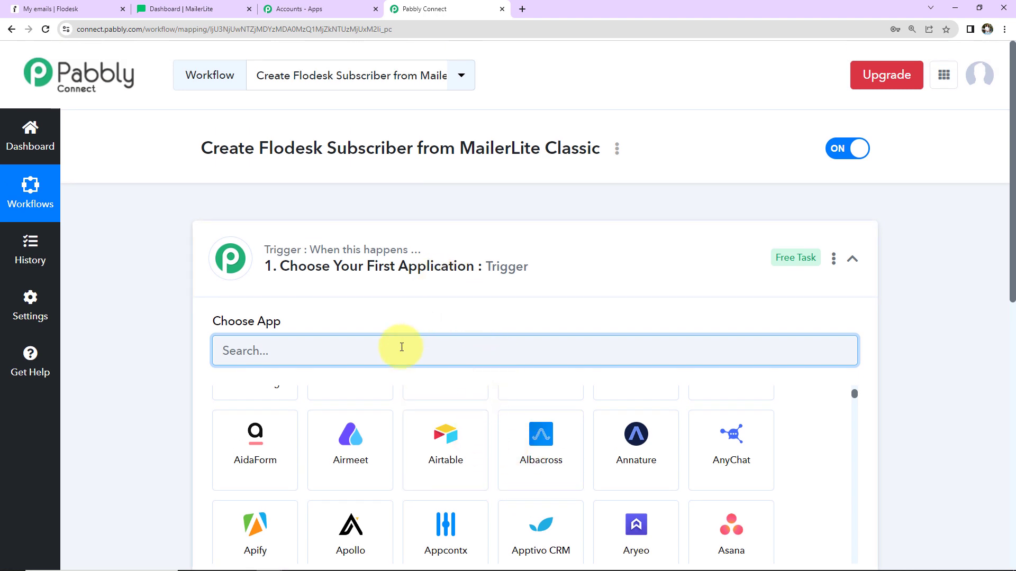
Step: Set the trigger application to MailerLite Classic with the Subscriber Created trigger event
{"action": "type", "text": "Maile"}
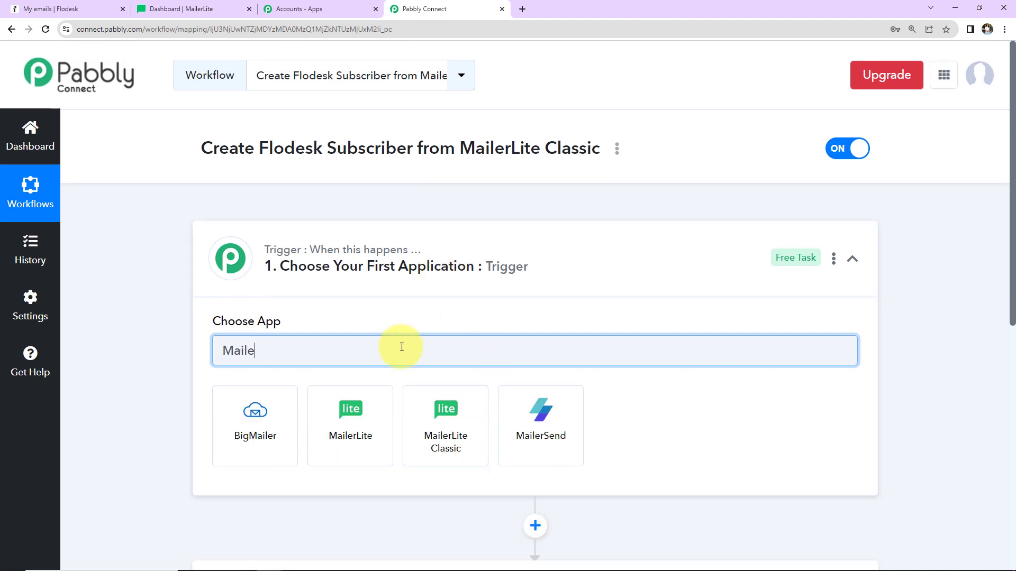
{"action": "left_click", "coordinate": [446, 418]}
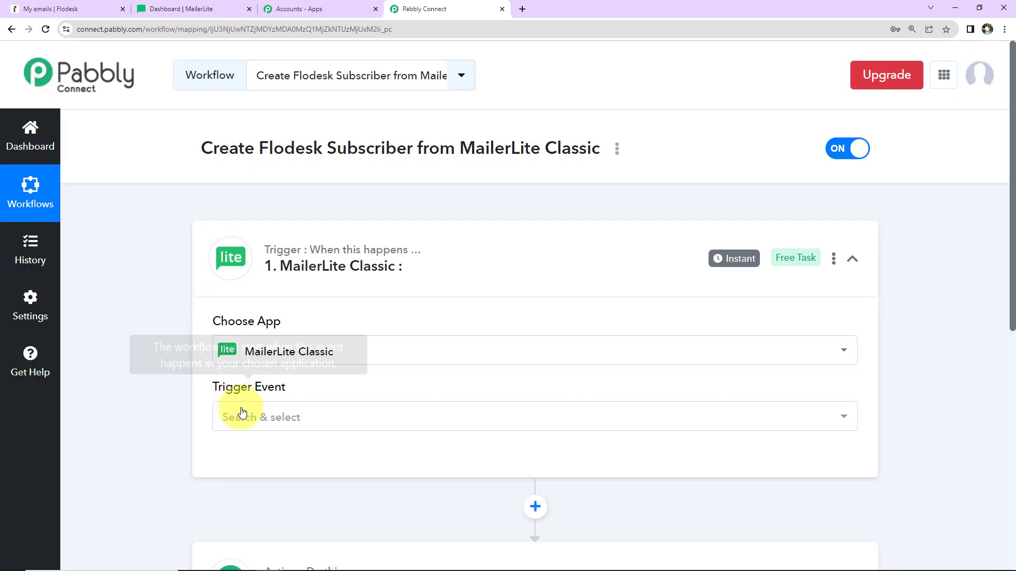
{"action": "left_click", "coordinate": [254, 418]}
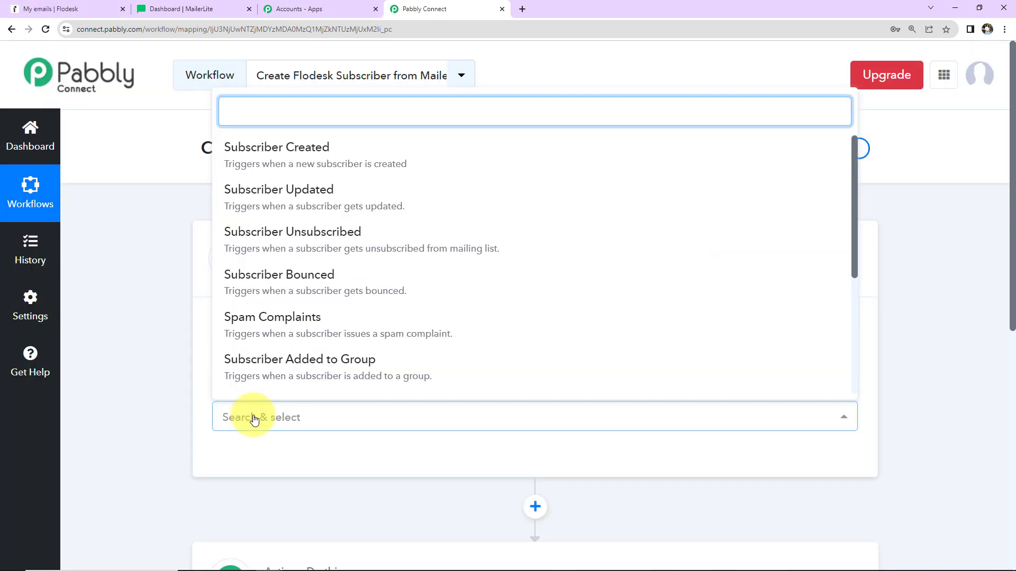
{"action": "left_click", "coordinate": [274, 157]}
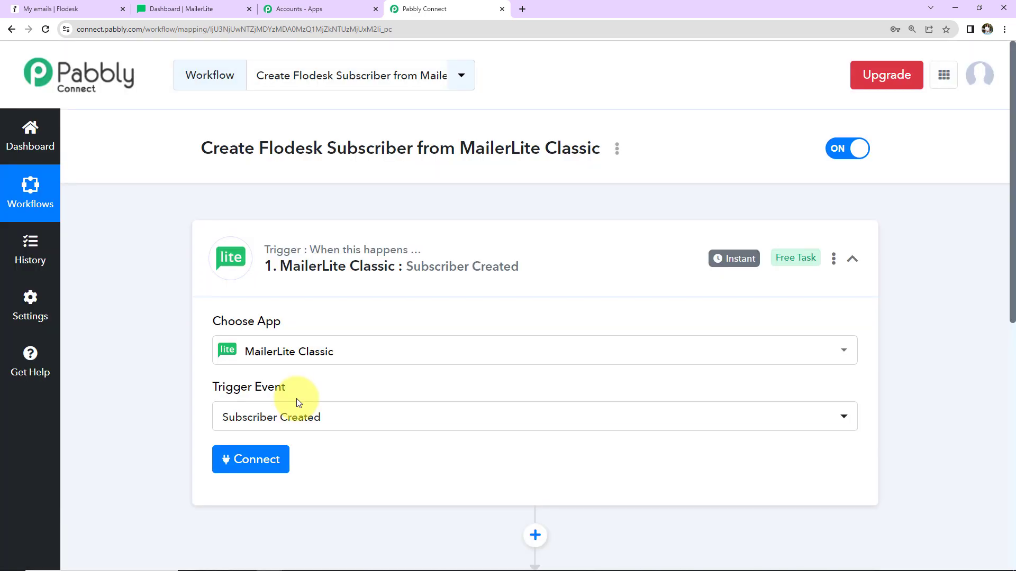
Step: Start connecting the MailerLite Classic account and choose to add a new connection
{"action": "left_click", "coordinate": [253, 458]}
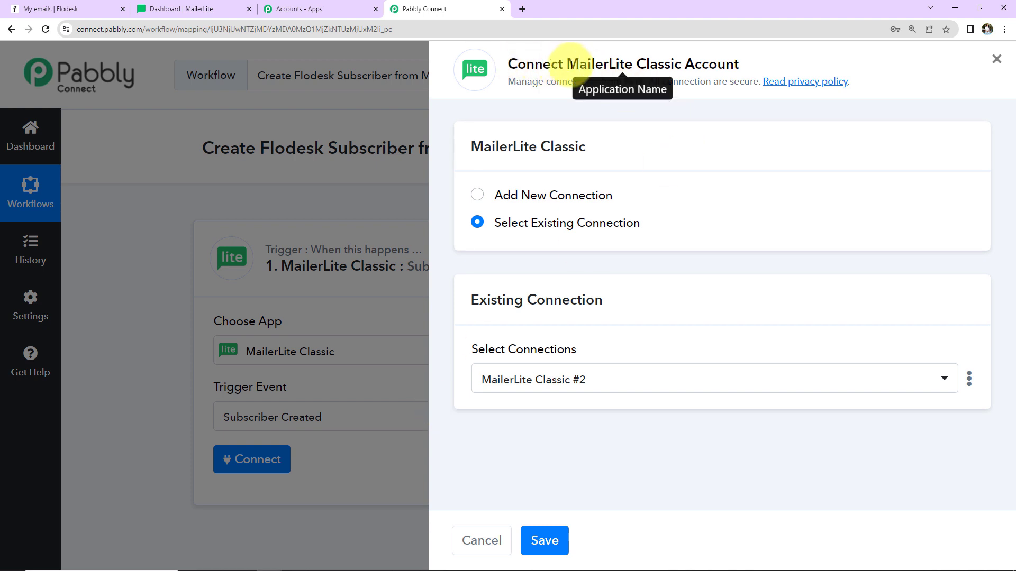
{"action": "left_click_drag", "start_coordinate": [568, 64], "coordinate": [748, 70]}
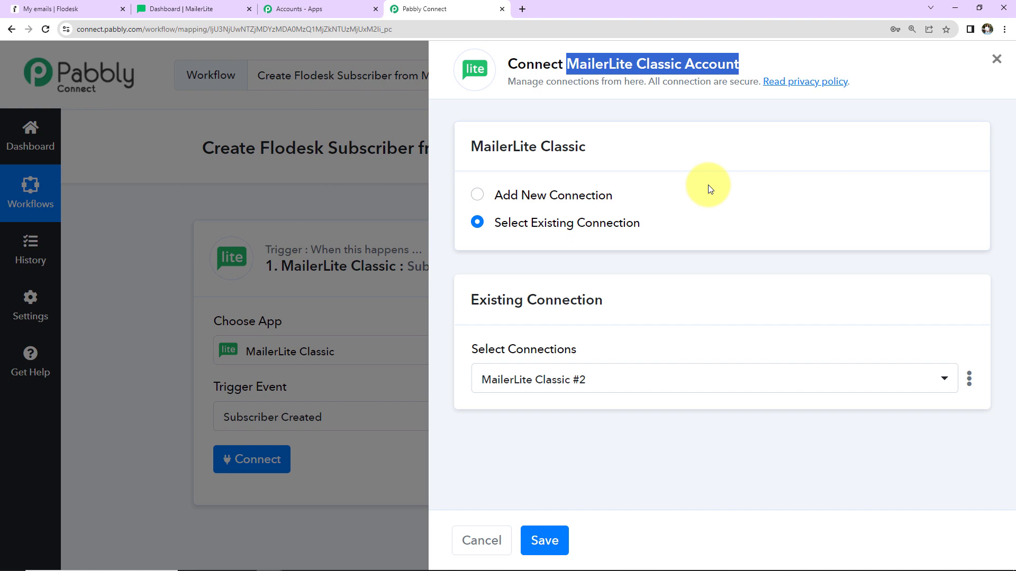
{"action": "left_click", "coordinate": [481, 197]}
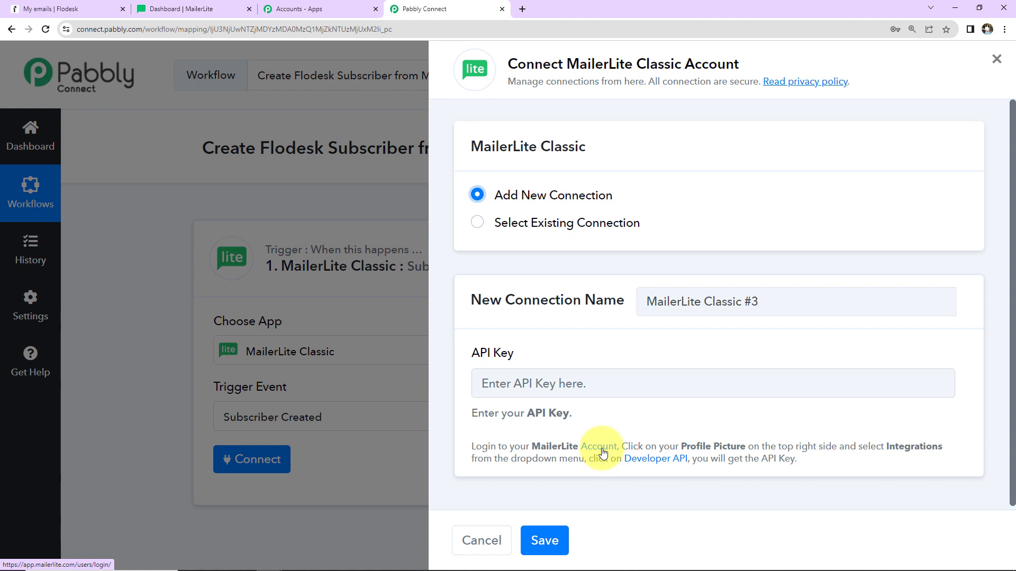
Step: Open MailerLite's Developer API page, copy the API key and return to the workflow
{"action": "left_click", "coordinate": [659, 464]}
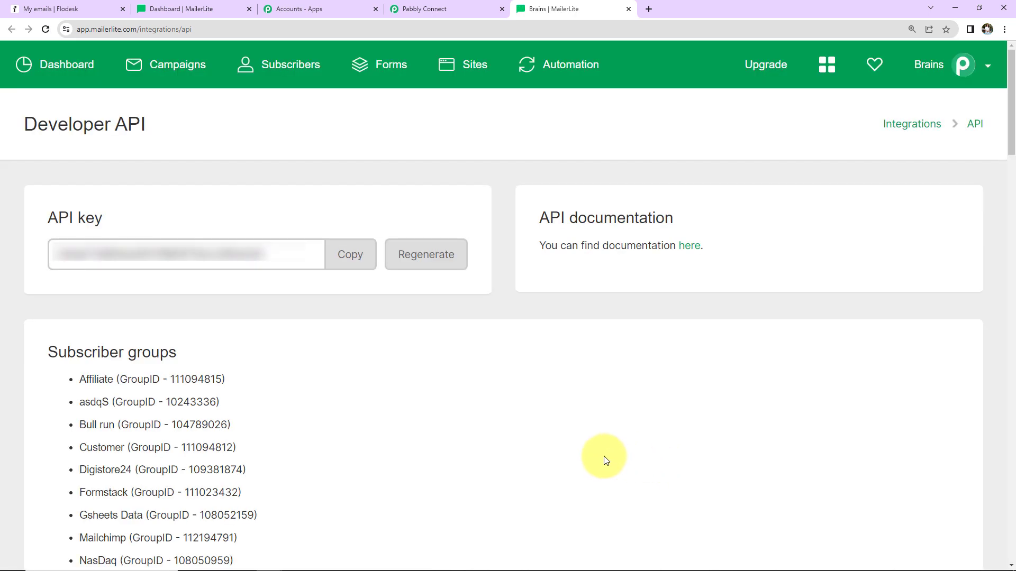
{"action": "left_click", "coordinate": [355, 266]}
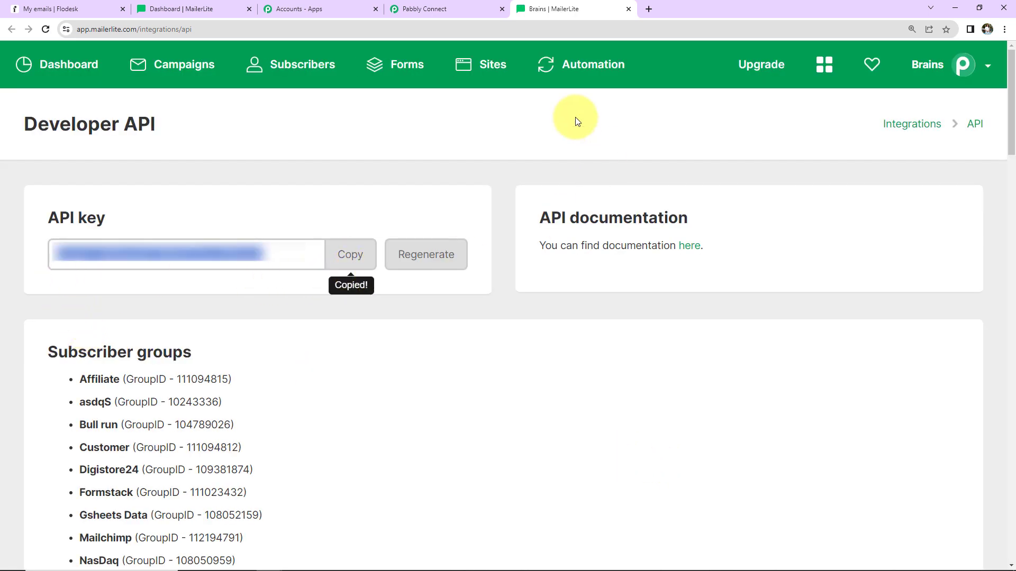
{"action": "left_click", "coordinate": [453, 8]}
Step: Paste the API key into the new MailerLite Classic connection and save it
{"action": "left_click", "coordinate": [504, 380]}
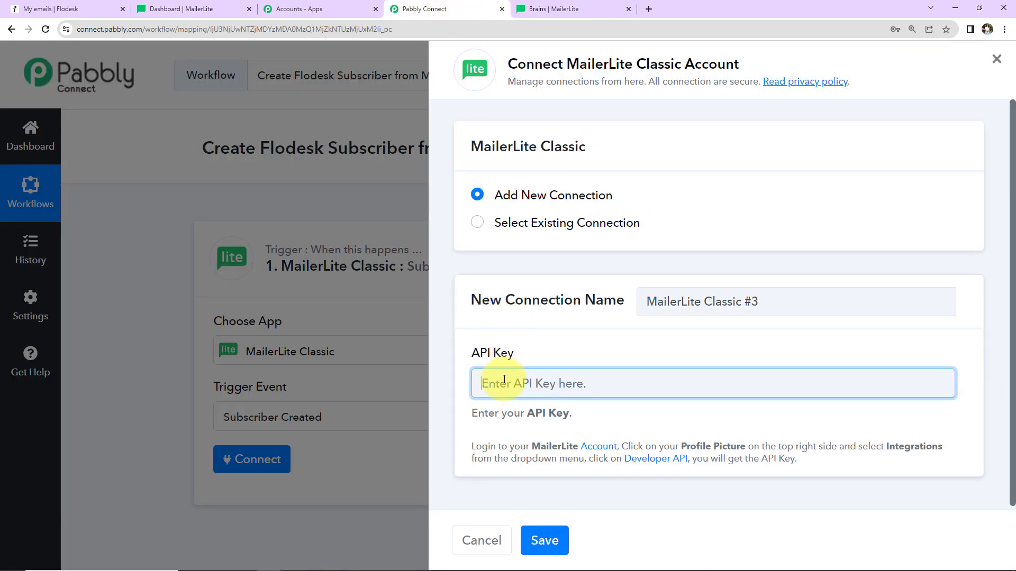
{"action": "key", "text": "ctrl+v"}
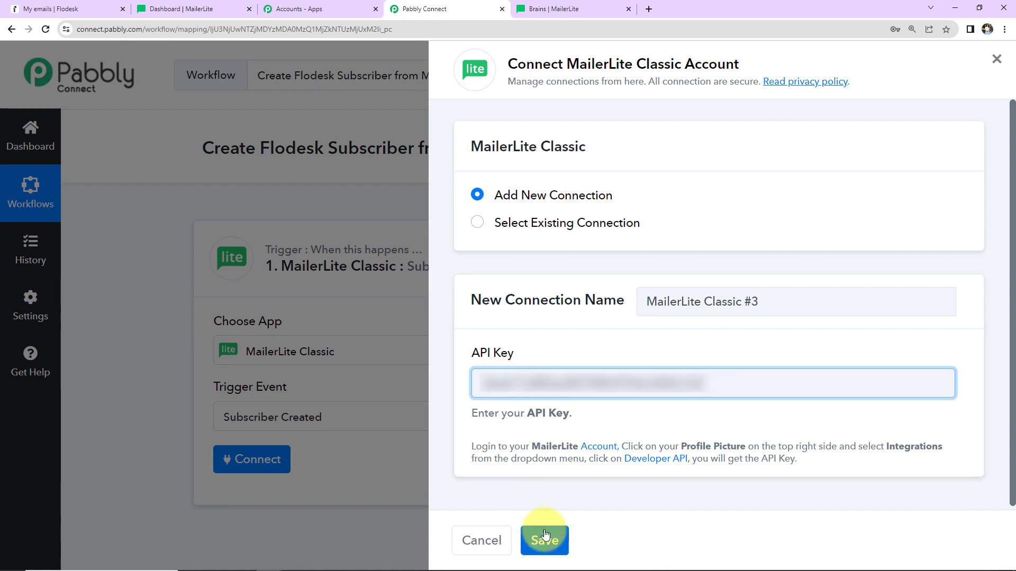
{"action": "left_click", "coordinate": [544, 540]}
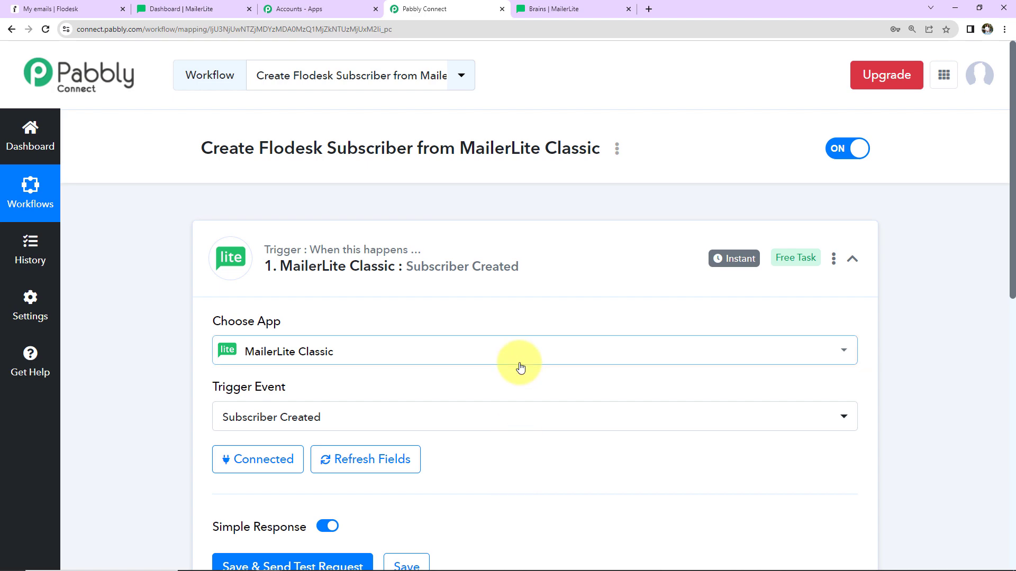
Step: Save the trigger and send a test request so it waits for a response
{"action": "scroll", "coordinate": [519, 365], "scroll_direction": "down", "scroll_amount": 5}
{"action": "left_click", "coordinate": [308, 320]}
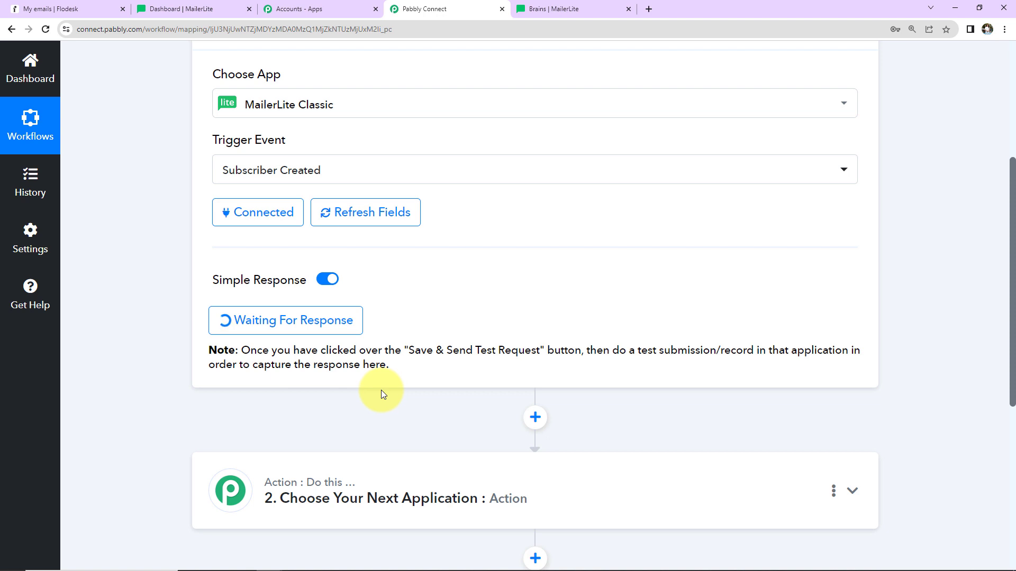
Step: Open the preview of the Formstack pop-up form in MailerLite's Forms section
{"action": "left_click", "coordinate": [170, 11]}
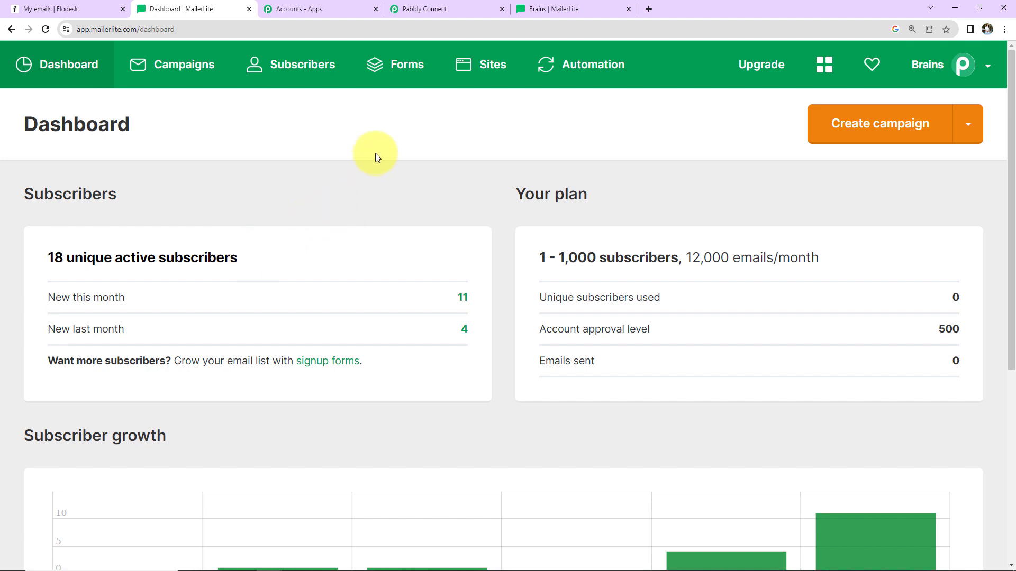
{"action": "left_click", "coordinate": [404, 65]}
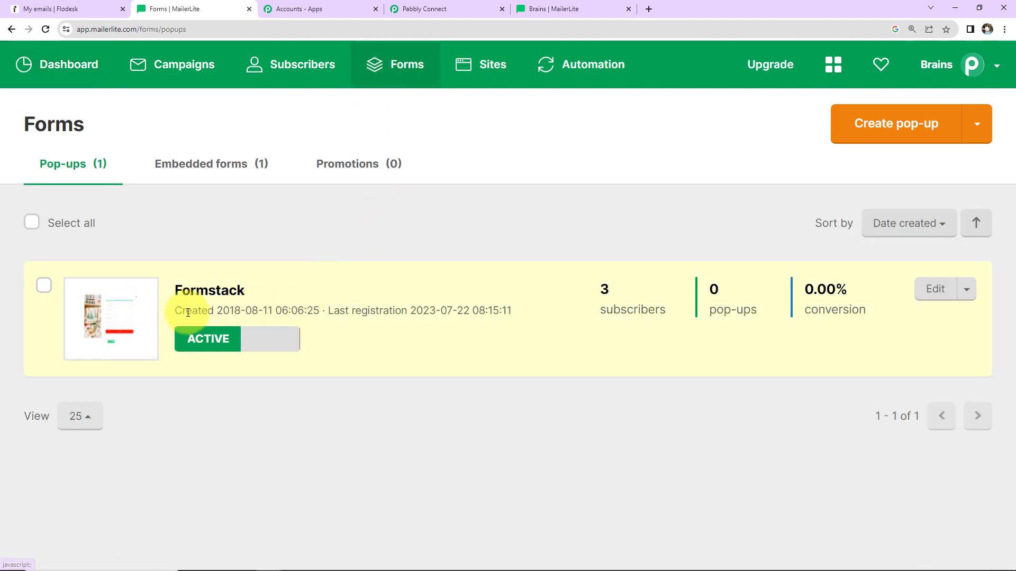
{"action": "left_click", "coordinate": [213, 296]}
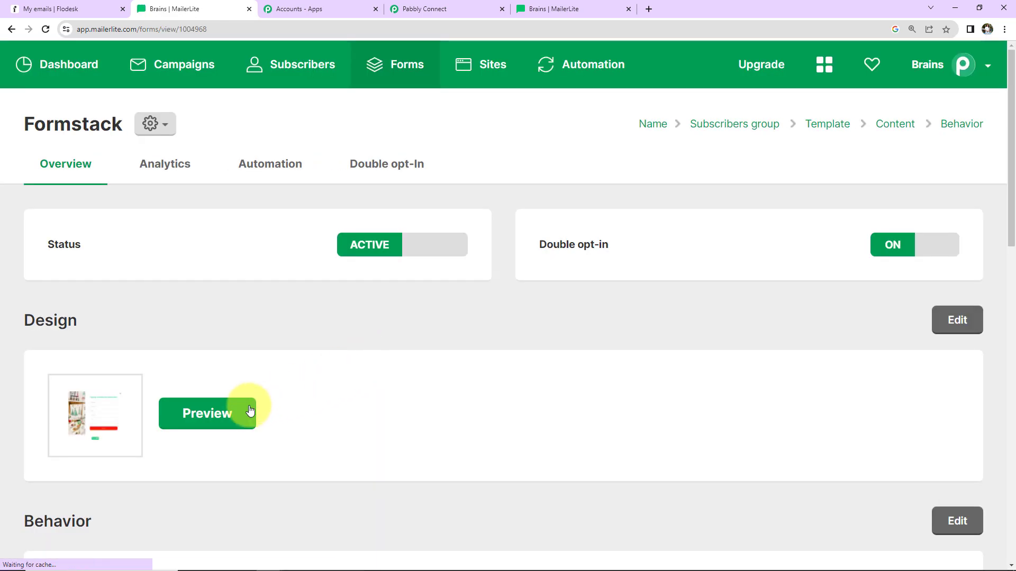
{"action": "left_click", "coordinate": [249, 411]}
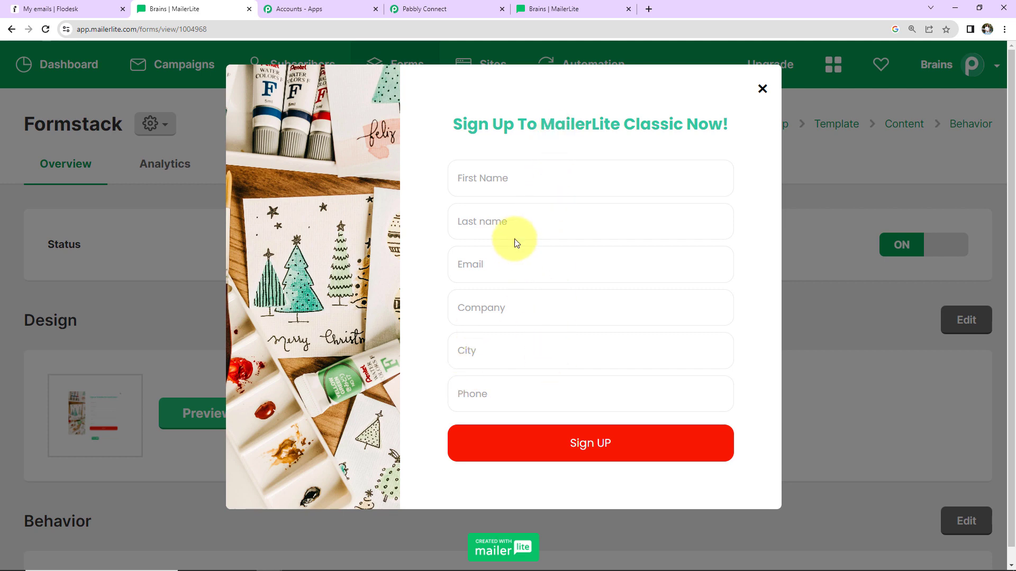
Step: Fill in and submit the sign-up form with a test first and last name, e-mail, company ABC Ltd., city Bhopal and phone number
{"action": "left_click", "coordinate": [516, 175]}
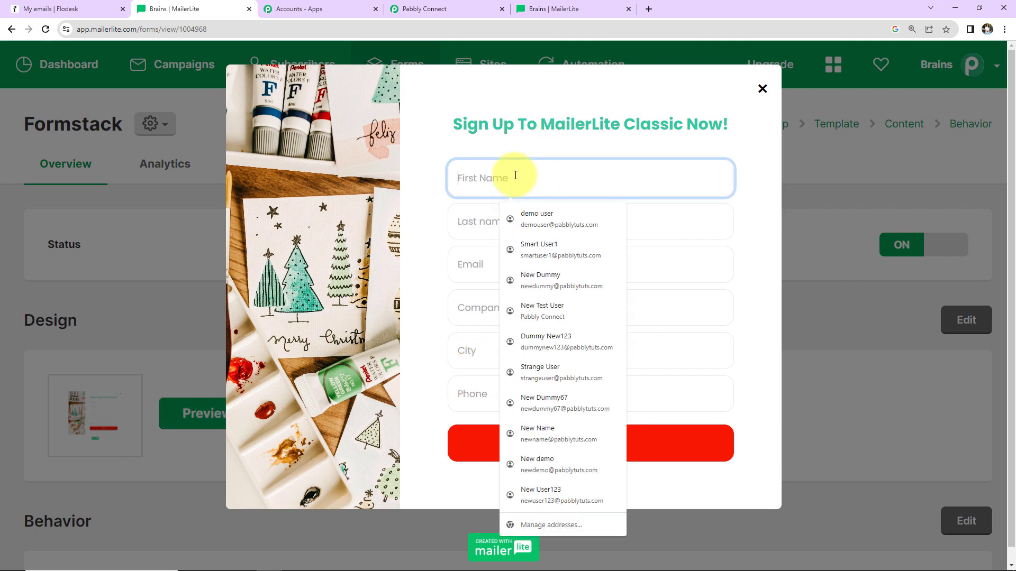
{"action": "type", "text": "Dummy"}
{"action": "key", "text": "Tab"}
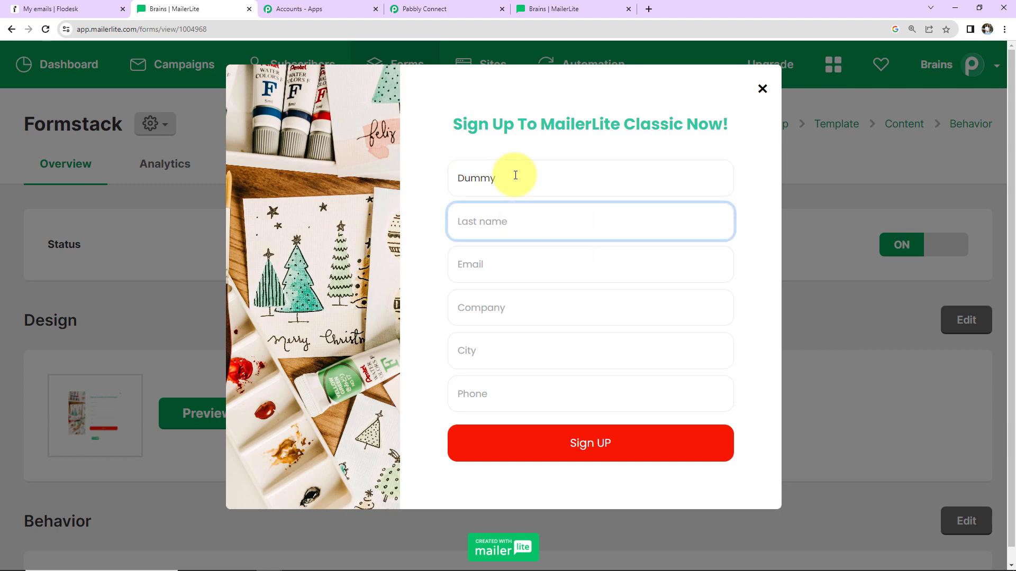
{"action": "type", "text": "Test"}
{"action": "key", "text": "Tab"}
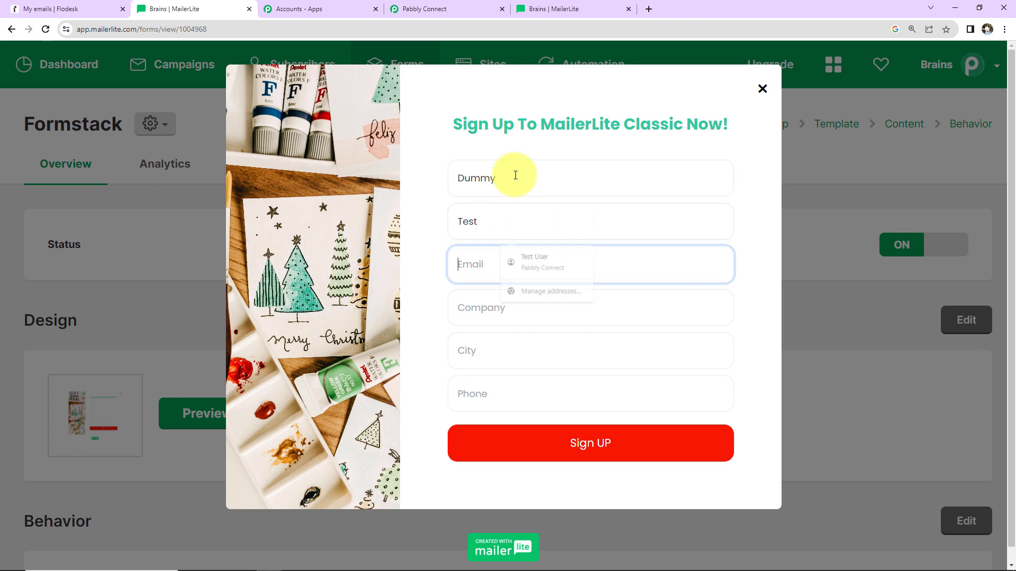
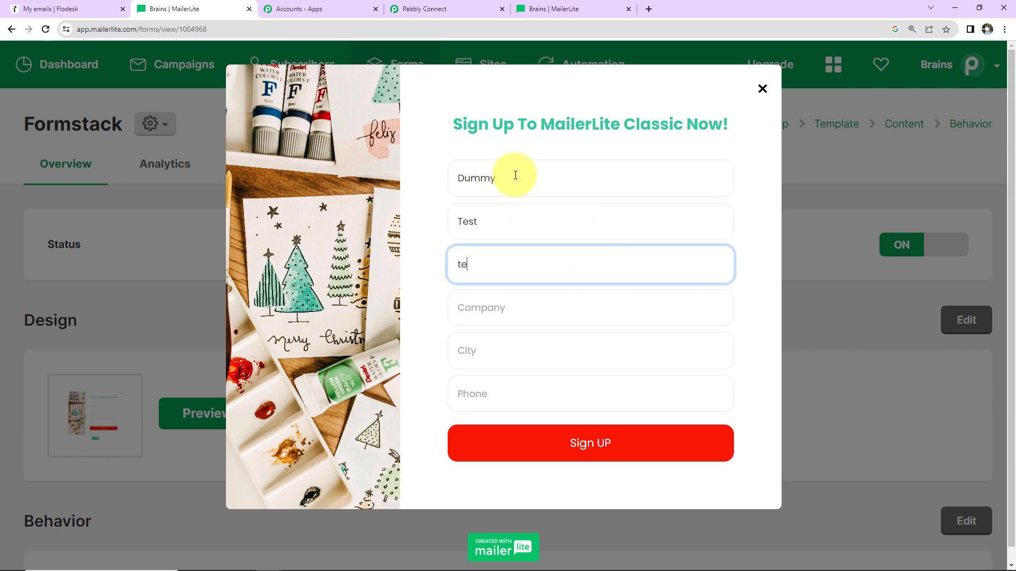
{"action": "key", "text": "Tab"}
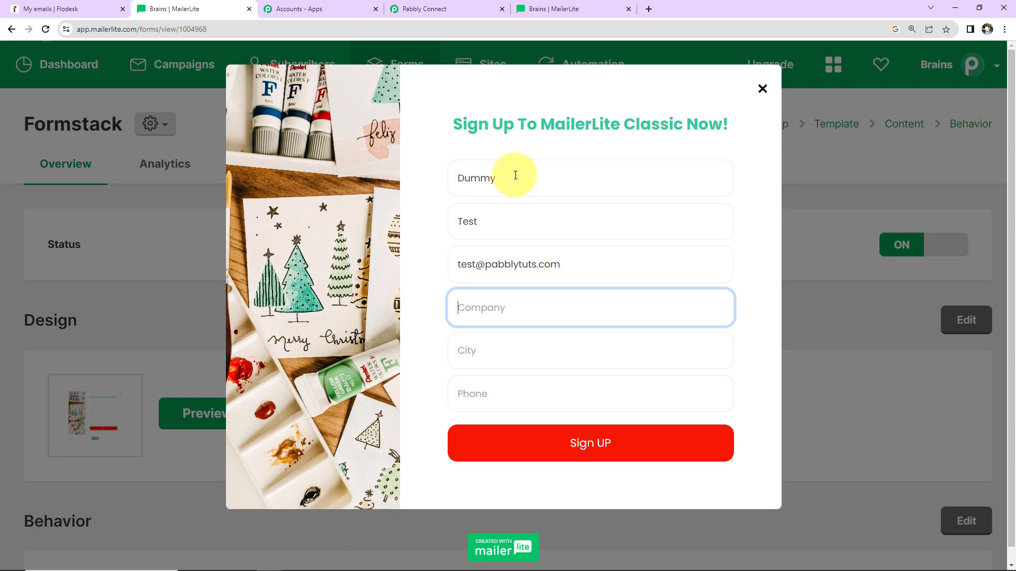
{"action": "type", "text": "ABC Ltd."}
{"action": "key", "text": "Tab"}
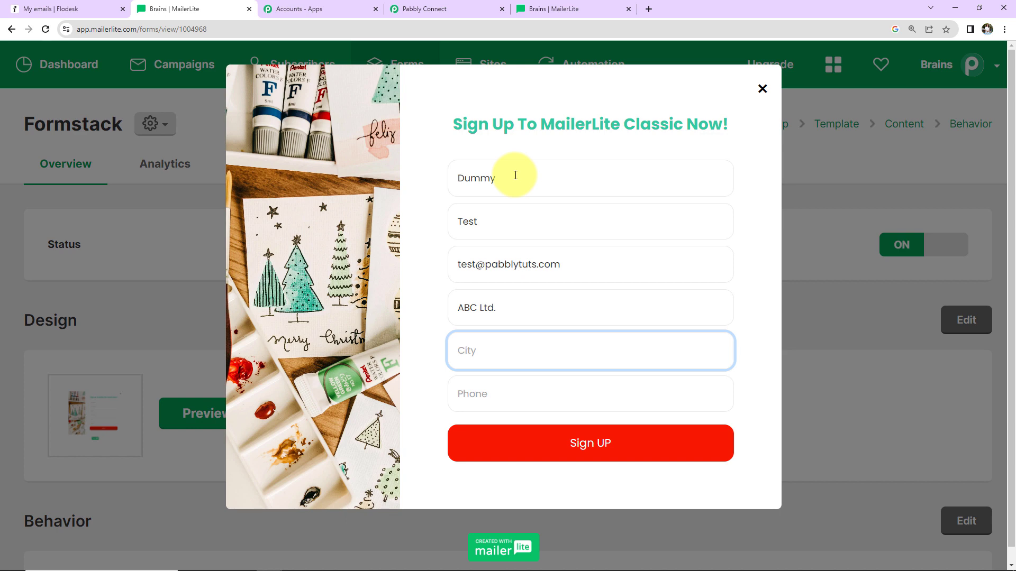
{"action": "type", "text": "Bhopal"}
{"action": "key", "text": "Tab"}
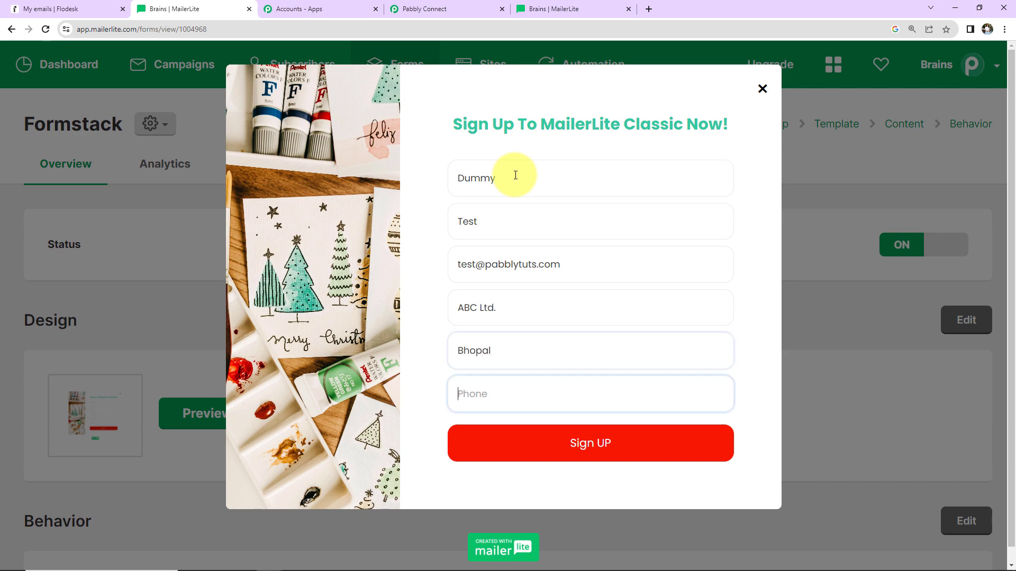
{"action": "type", "text": "+91911111111"}
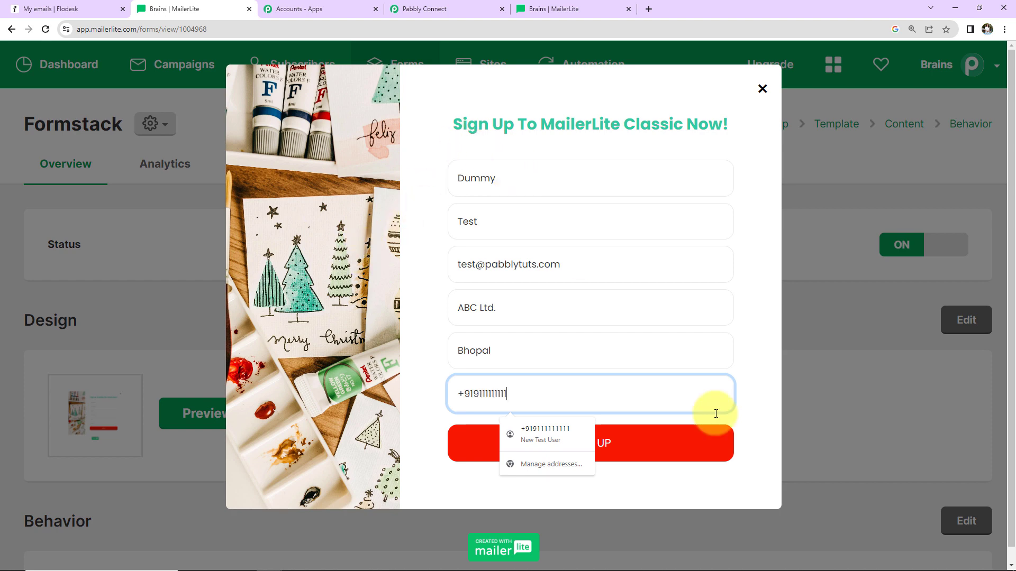
{"action": "left_click", "coordinate": [689, 445]}
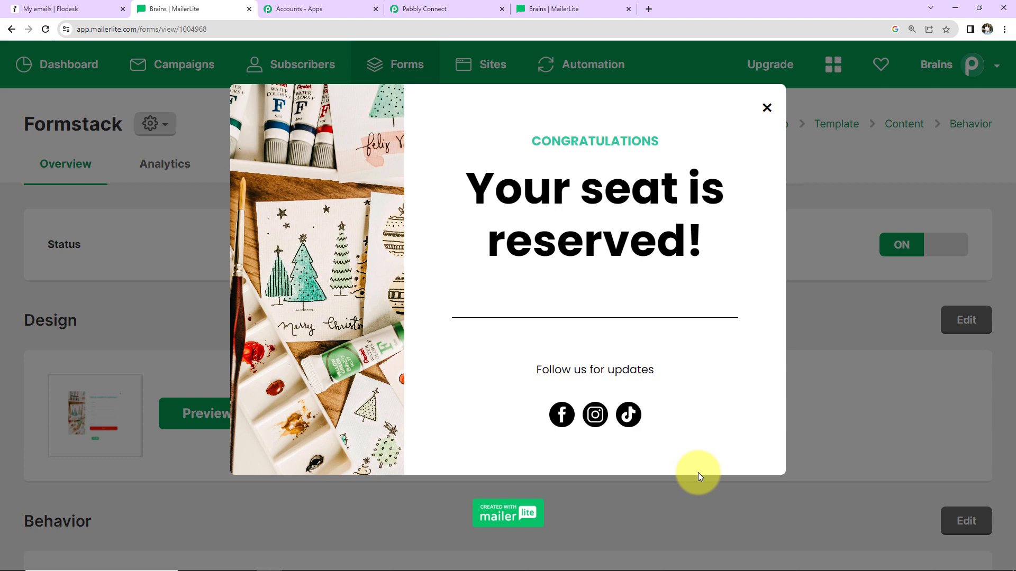
Step: Close the form preview and open the new test subscriber's profile from the list of all subscribers
{"action": "left_click", "coordinate": [767, 107]}
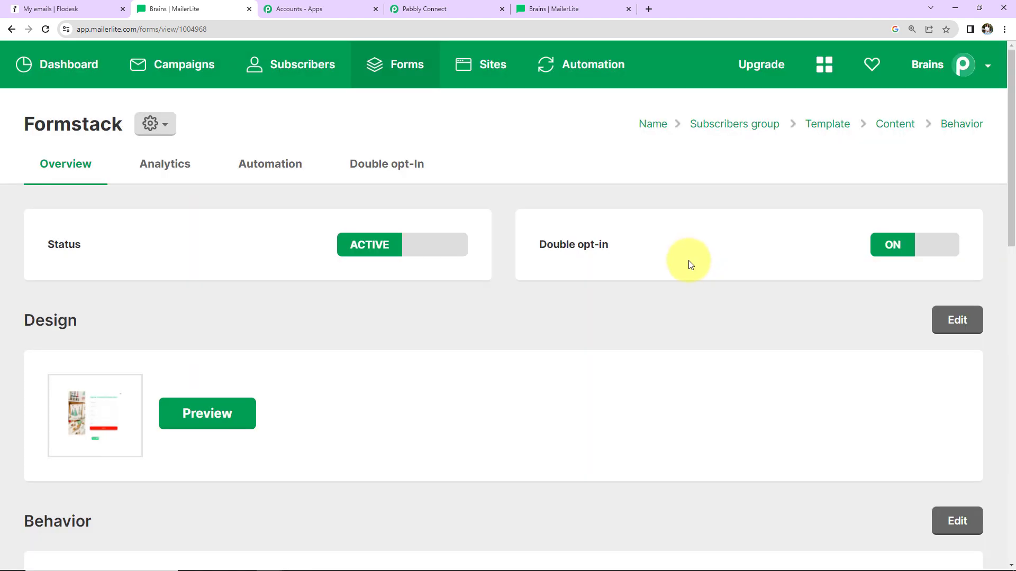
{"action": "left_click", "coordinate": [272, 66]}
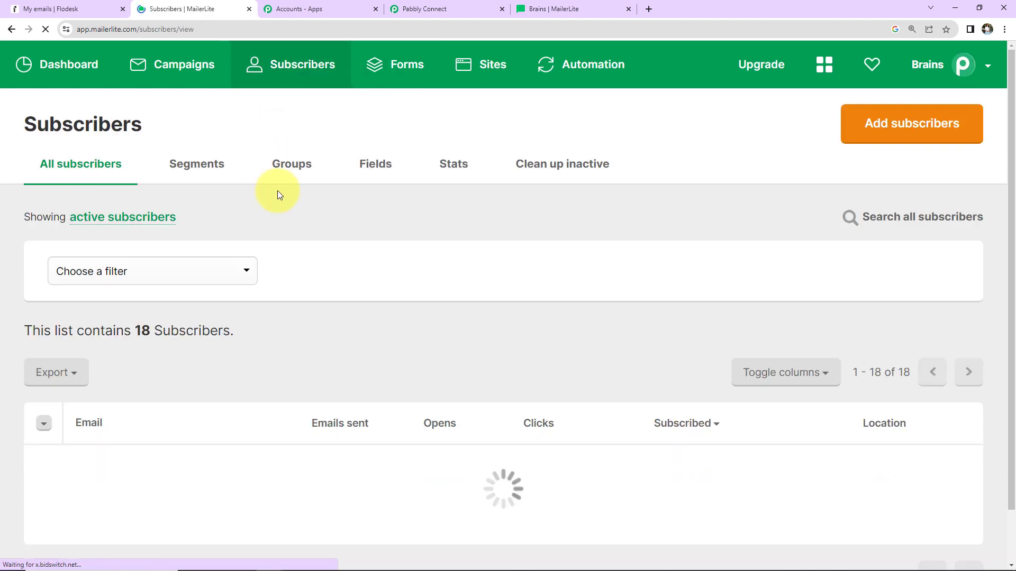
{"action": "left_click", "coordinate": [160, 276]}
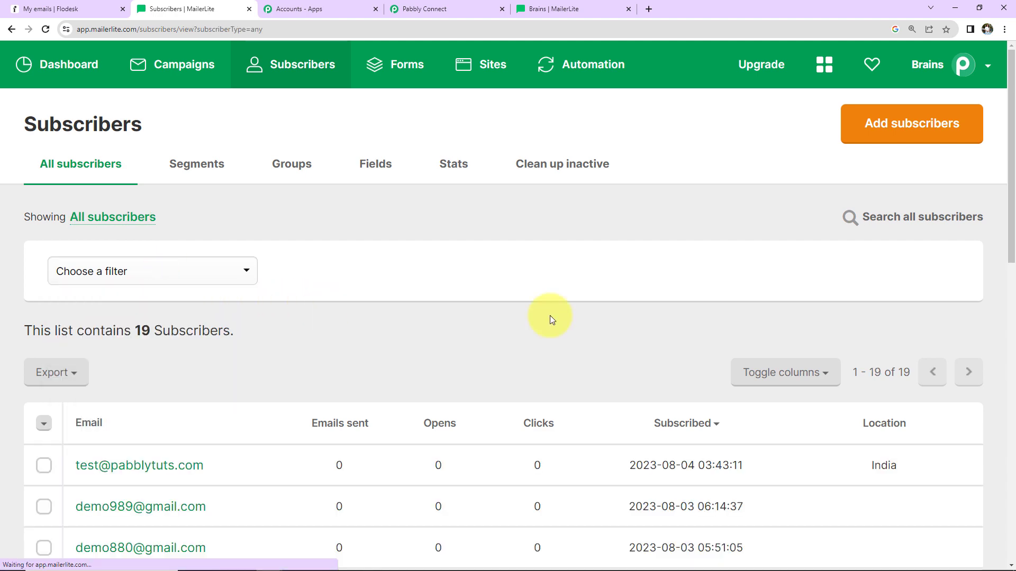
{"action": "scroll", "coordinate": [550, 316], "scroll_direction": "down", "scroll_amount": 5}
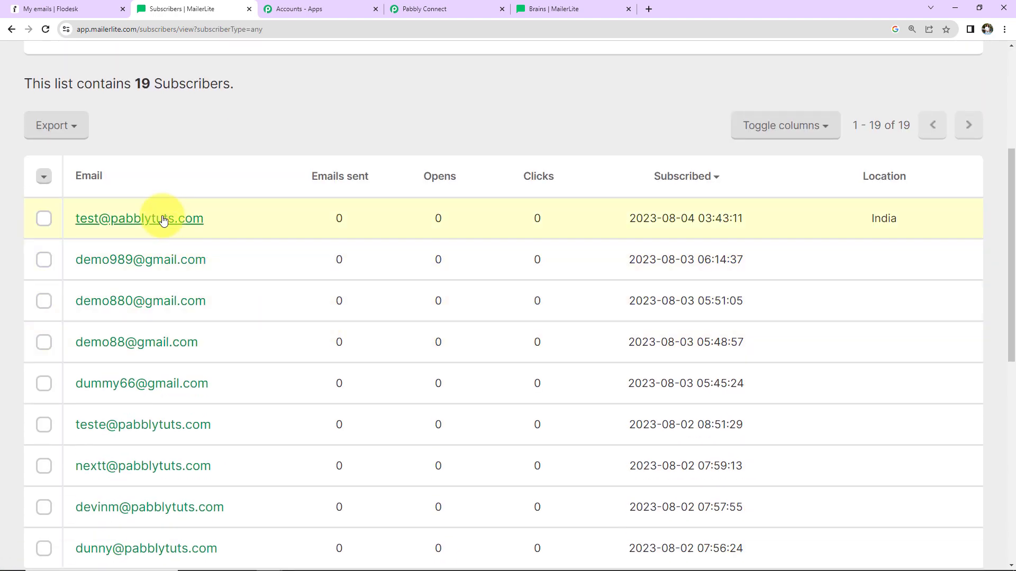
{"action": "left_click", "coordinate": [139, 221]}
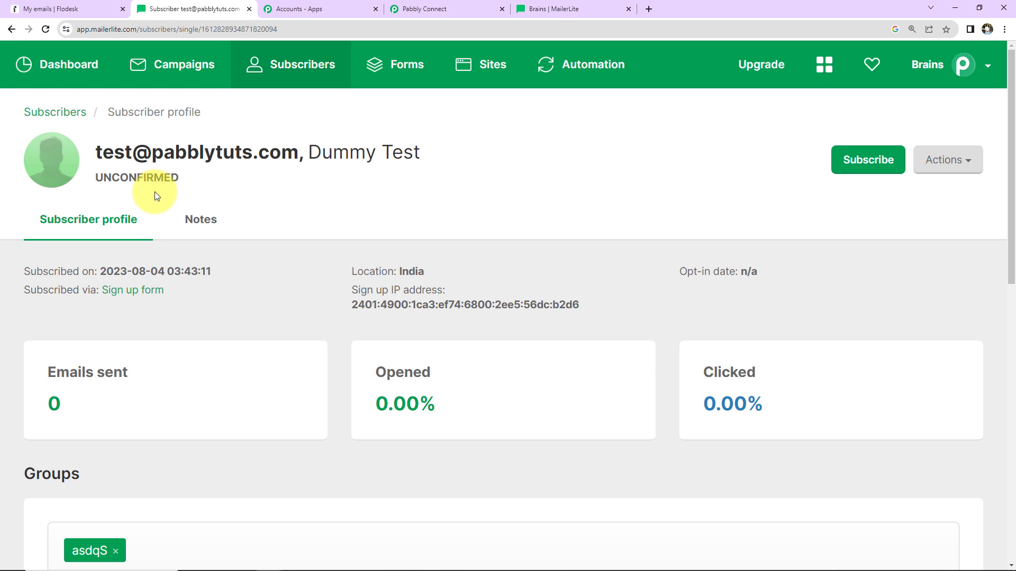
Step: Review the webhook response received by the MailerLite Classic trigger
{"action": "left_click", "coordinate": [410, 10]}
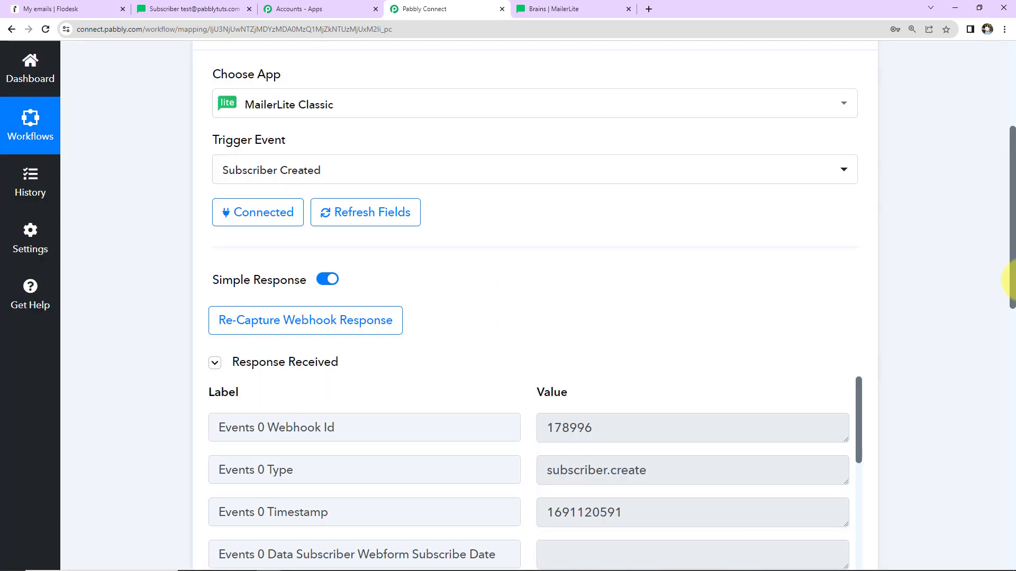
{"action": "scroll", "coordinate": [956, 309], "scroll_direction": "down", "scroll_amount": 5}
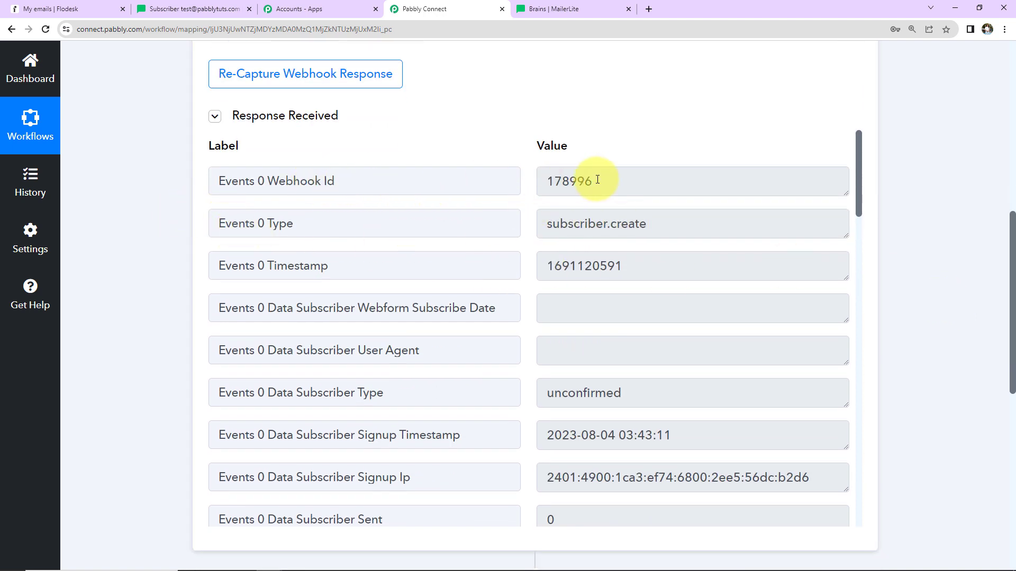
{"action": "scroll", "coordinate": [608, 278], "scroll_direction": "down", "scroll_amount": 2}
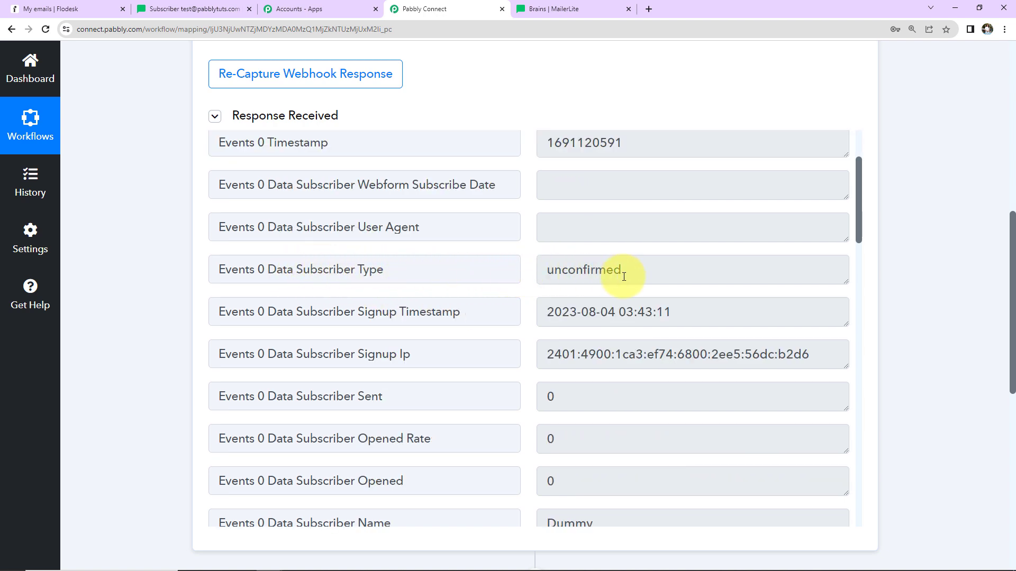
Step: Open the subscription confirmation email in Gmail and confirm the test subscriber's email address
{"action": "left_click", "coordinate": [649, 9]}
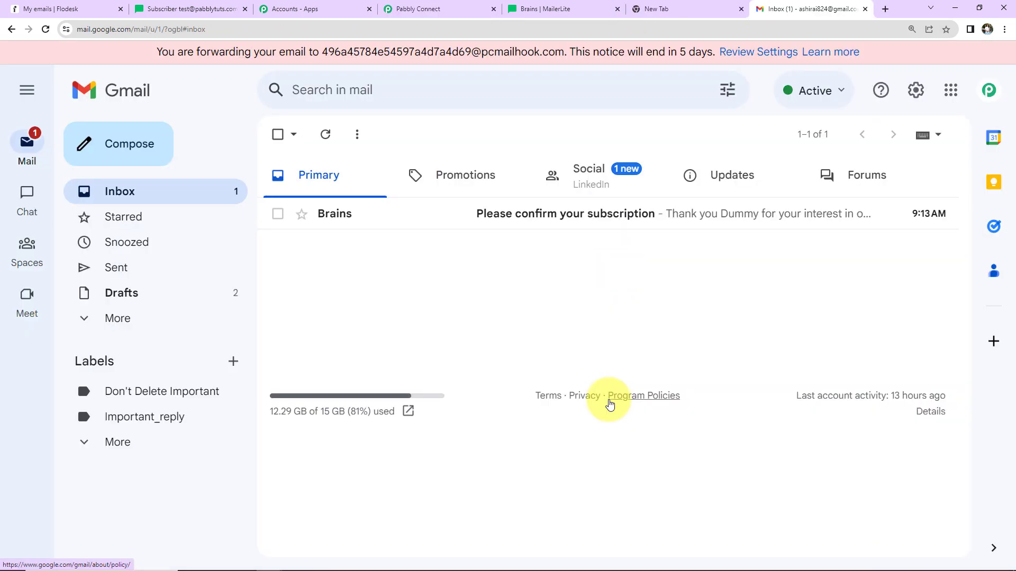
{"action": "left_click", "coordinate": [540, 211]}
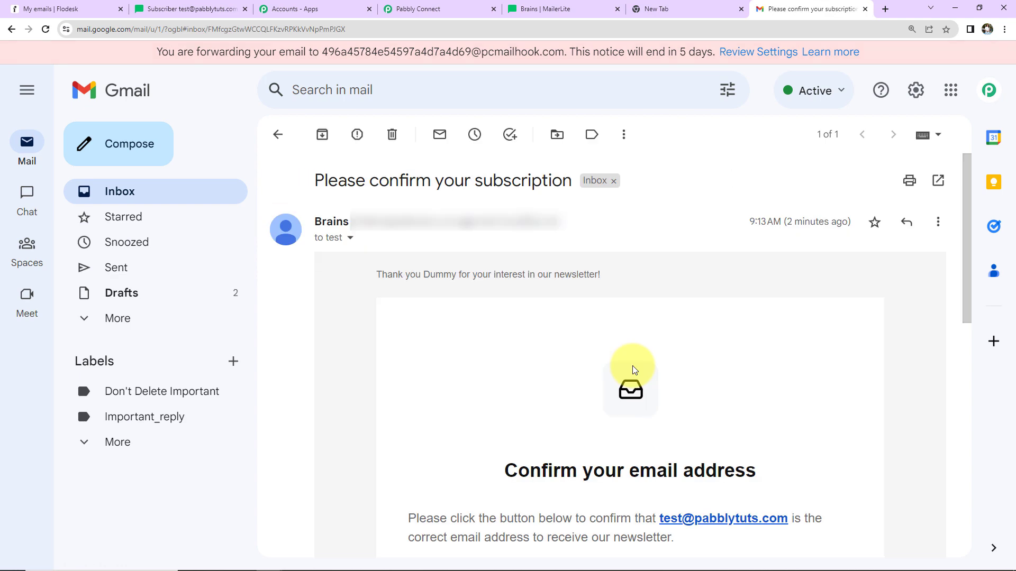
{"action": "scroll", "coordinate": [736, 347], "scroll_direction": "down", "scroll_amount": 5}
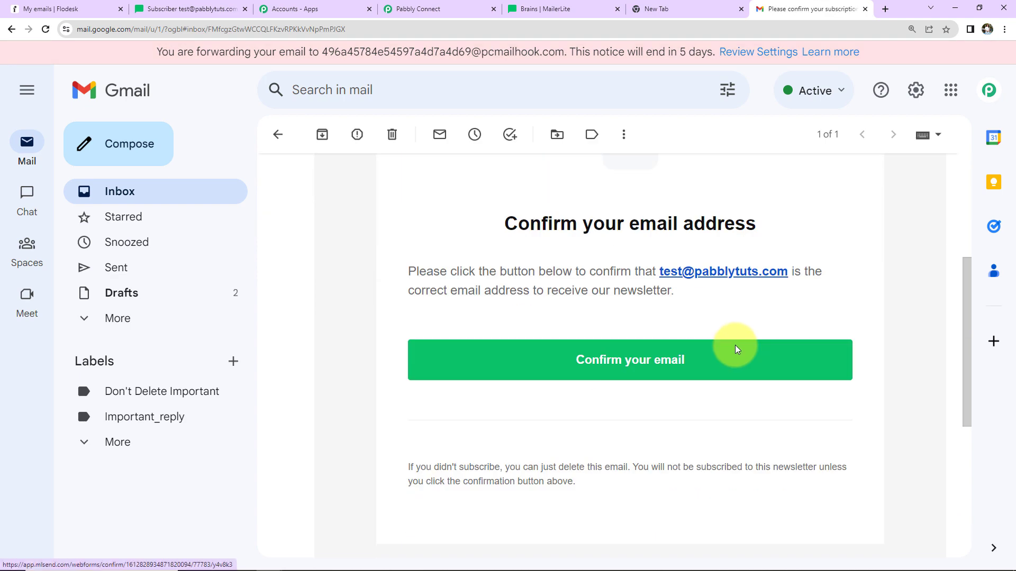
{"action": "left_click", "coordinate": [643, 381]}
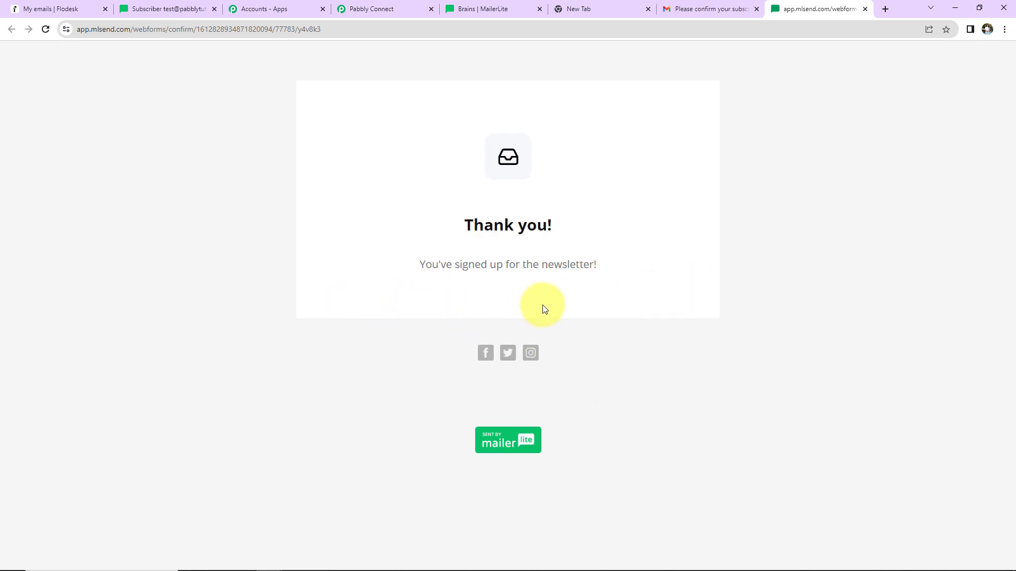
Step: Examine the subscriber profile and the captured response fields such as name, phone, city, company and email
{"action": "left_click", "coordinate": [167, 8]}
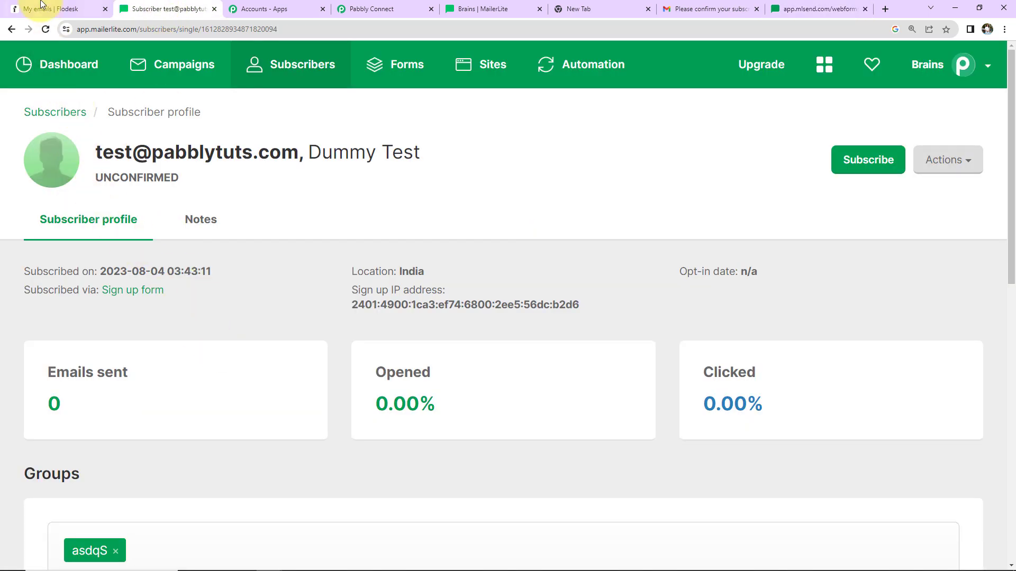
{"action": "left_click", "coordinate": [46, 30]}
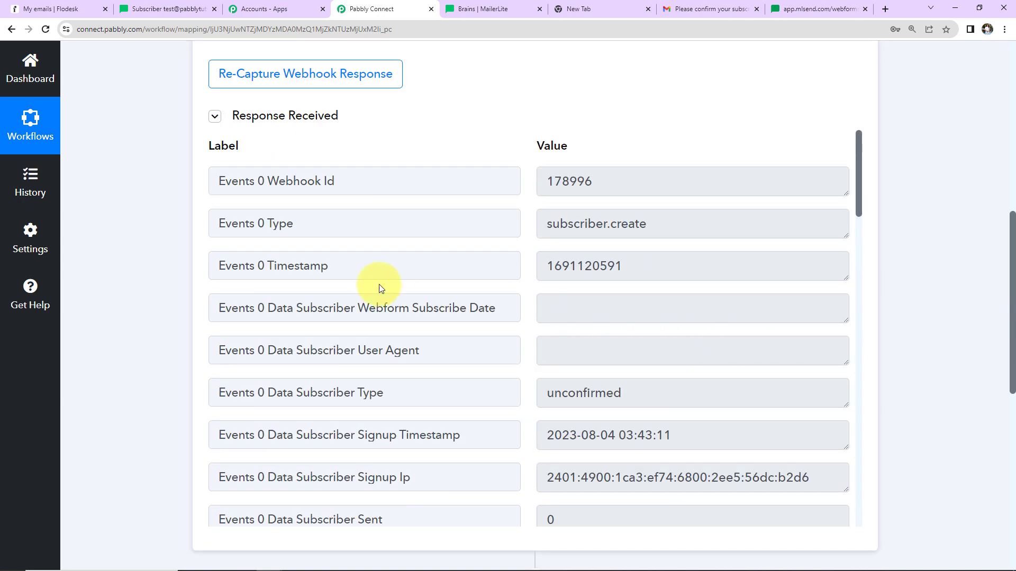
{"action": "scroll", "coordinate": [692, 327], "scroll_direction": "down", "scroll_amount": 5}
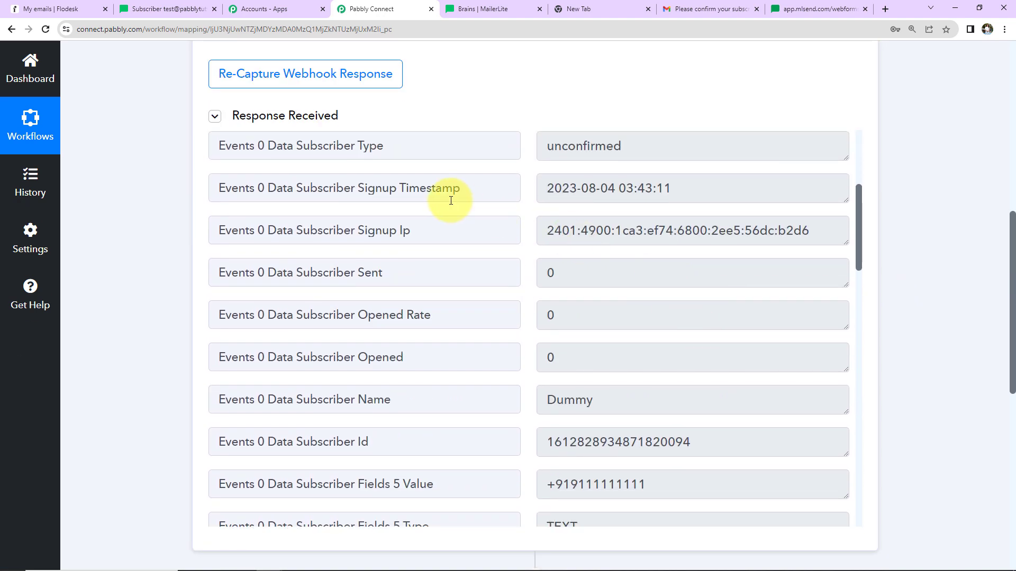
{"action": "scroll", "coordinate": [692, 328], "scroll_direction": "down", "scroll_amount": 5}
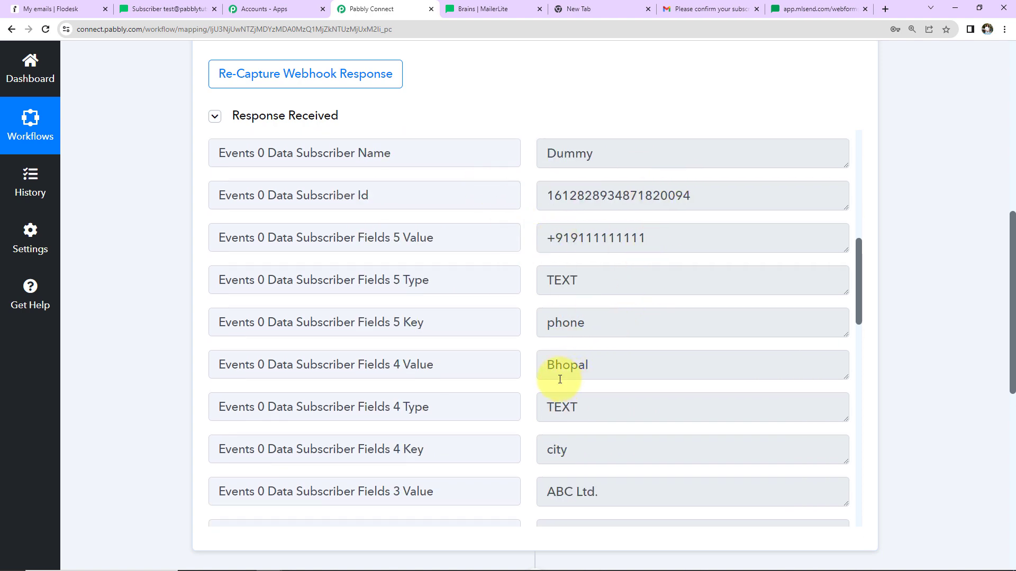
{"action": "scroll", "coordinate": [702, 371], "scroll_direction": "down", "scroll_amount": 5}
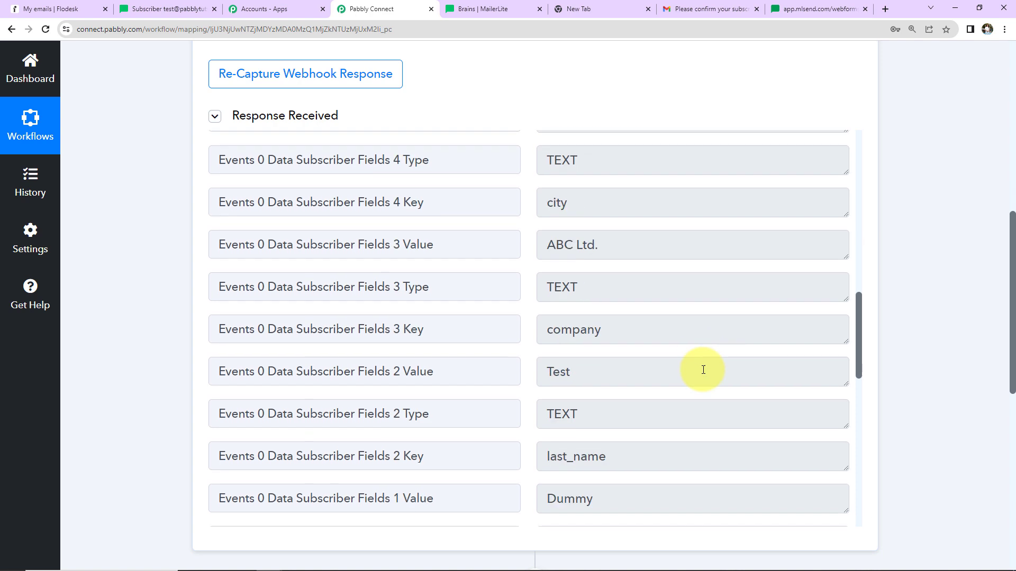
{"action": "scroll", "coordinate": [675, 330], "scroll_direction": "down", "scroll_amount": 5}
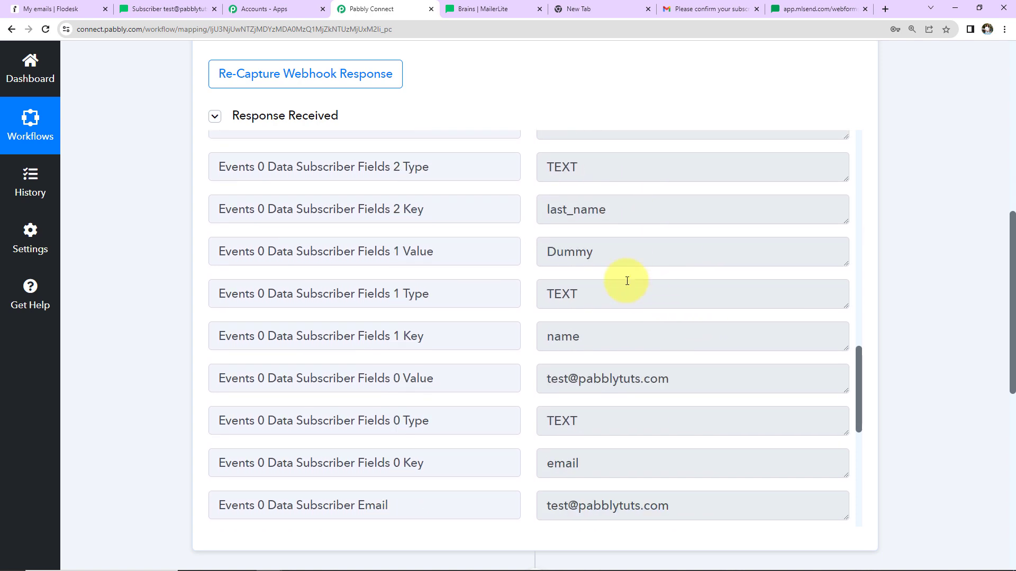
{"action": "scroll", "coordinate": [730, 275], "scroll_direction": "down", "scroll_amount": 5}
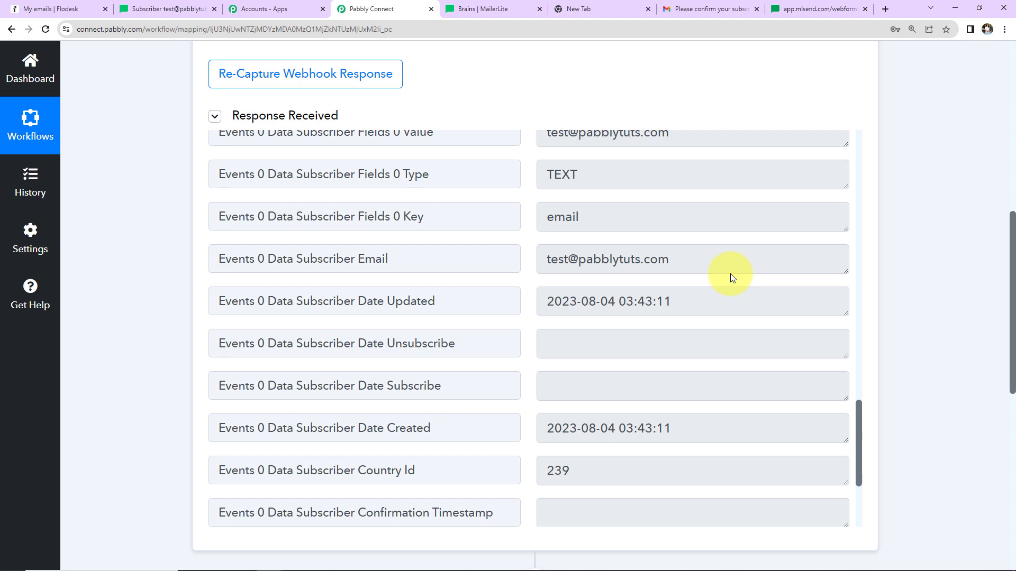
{"action": "scroll", "coordinate": [884, 286], "scroll_direction": "down", "scroll_amount": 8}
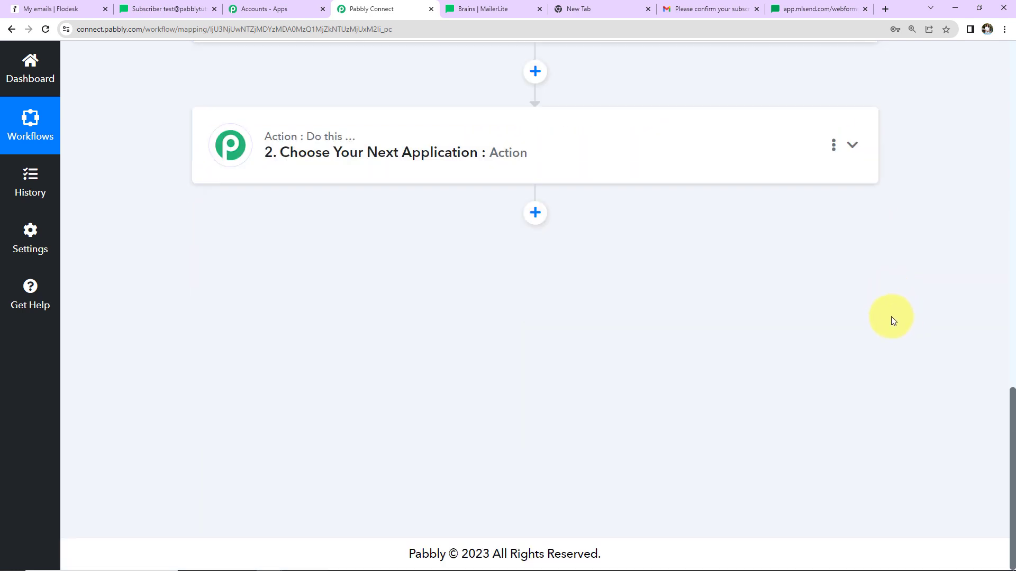
Step: Set the action step's app to Flodesk with the Create/Update Subscriber action event
{"action": "left_click", "coordinate": [440, 157]}
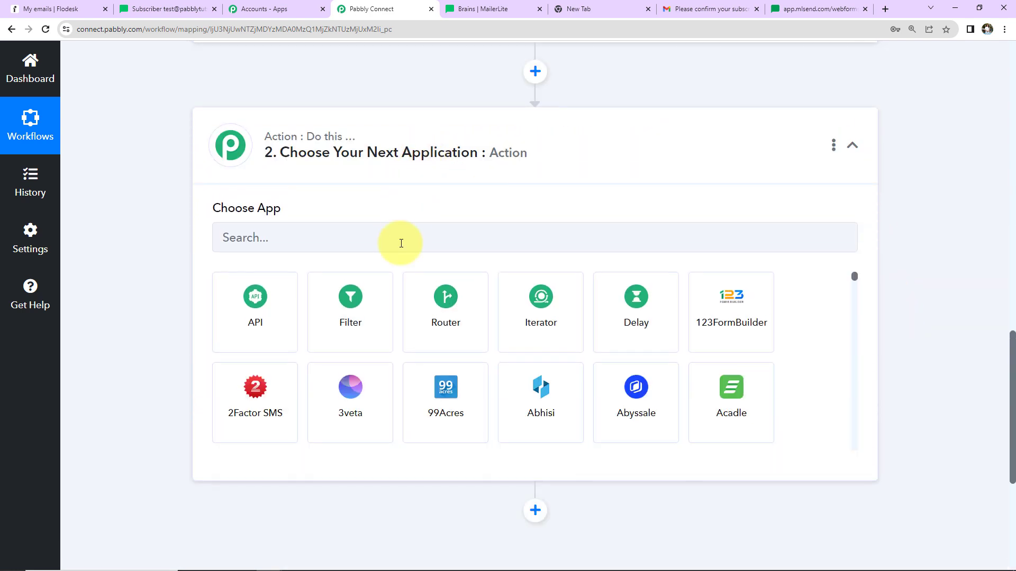
{"action": "left_click", "coordinate": [401, 243]}
{"action": "type", "text": "Flodesk"}
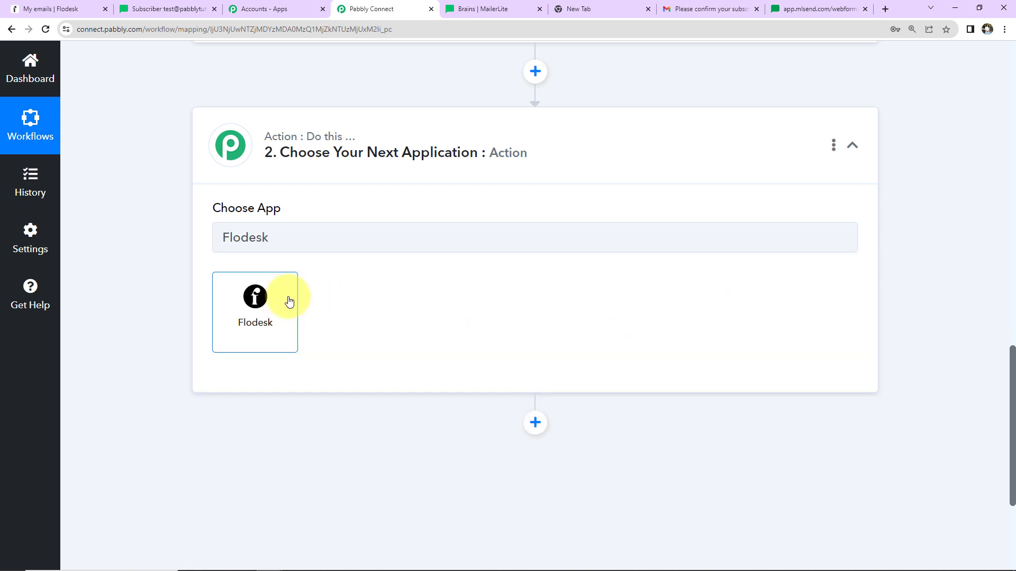
{"action": "left_click", "coordinate": [290, 300]}
{"action": "left_click", "coordinate": [312, 302]}
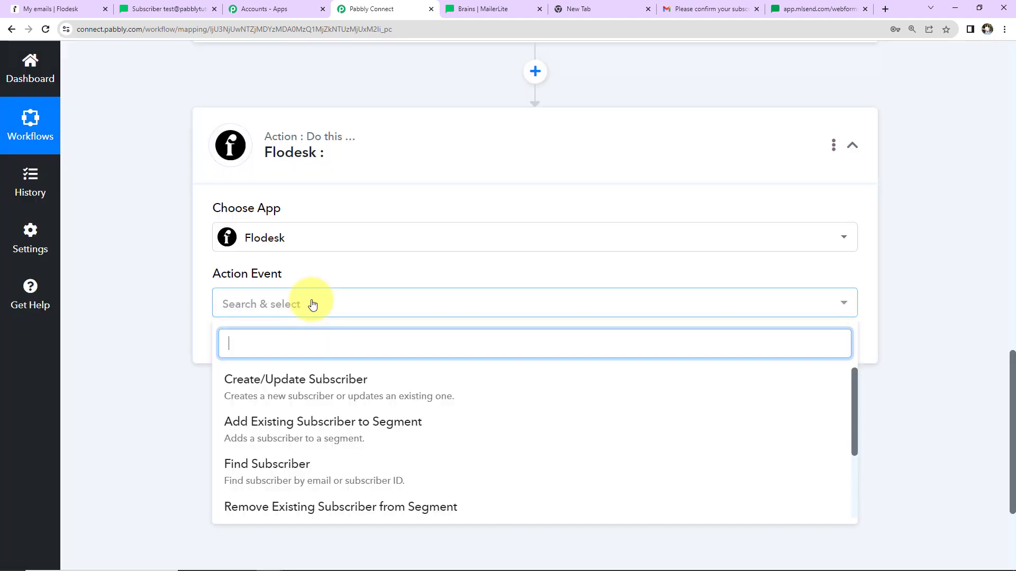
{"action": "left_click", "coordinate": [324, 398]}
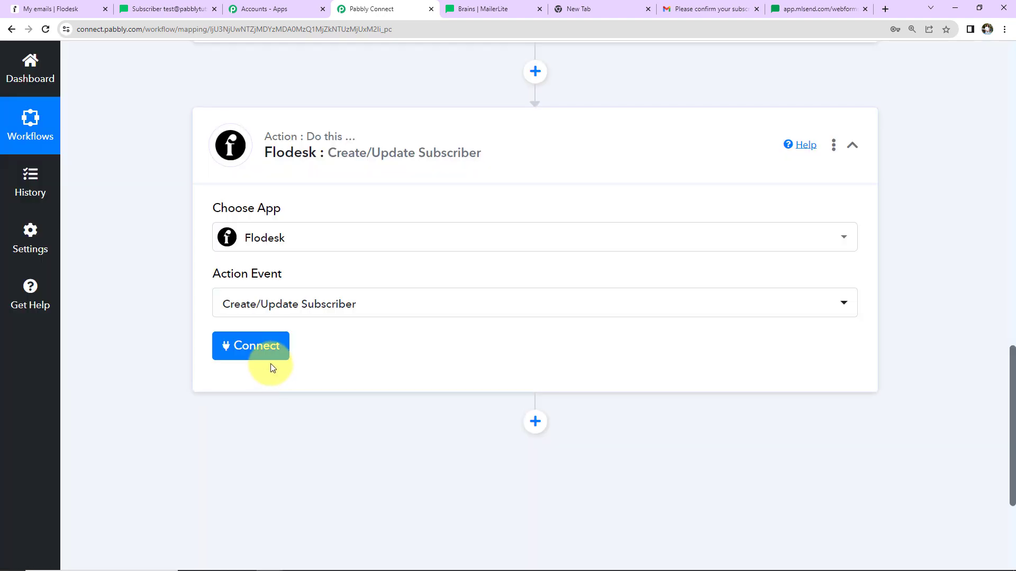
Step: Add a new Flodesk connection, sign in to Flodesk and allow Pabbly access
{"action": "left_click", "coordinate": [268, 354]}
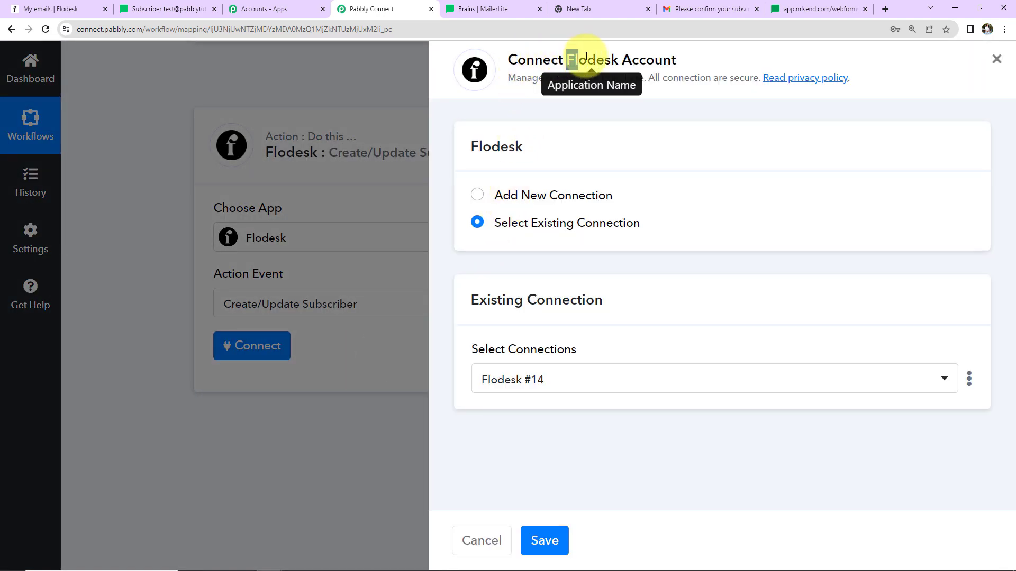
{"action": "left_click_drag", "start_coordinate": [567, 60], "coordinate": [688, 62]}
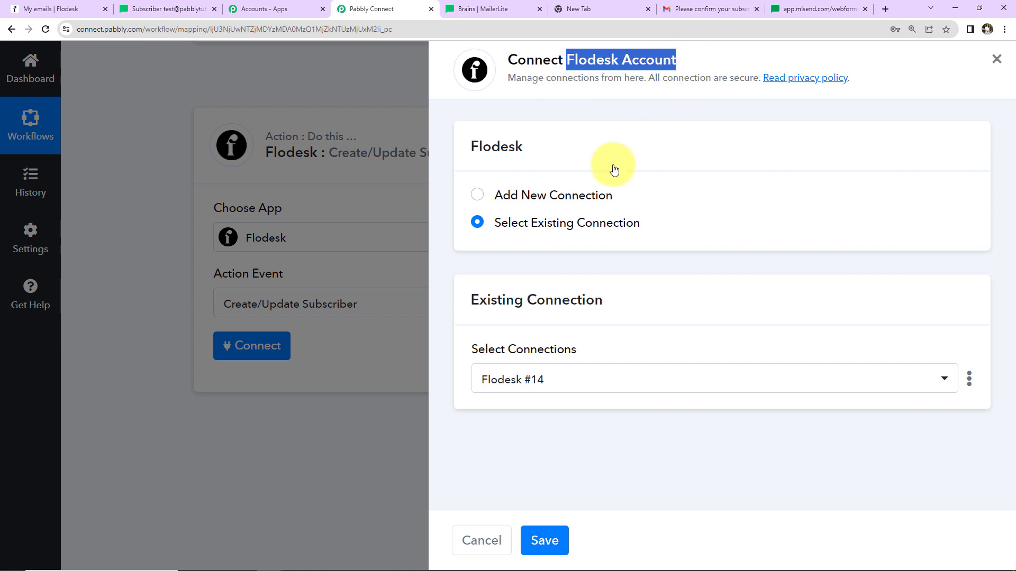
{"action": "left_click", "coordinate": [477, 194]}
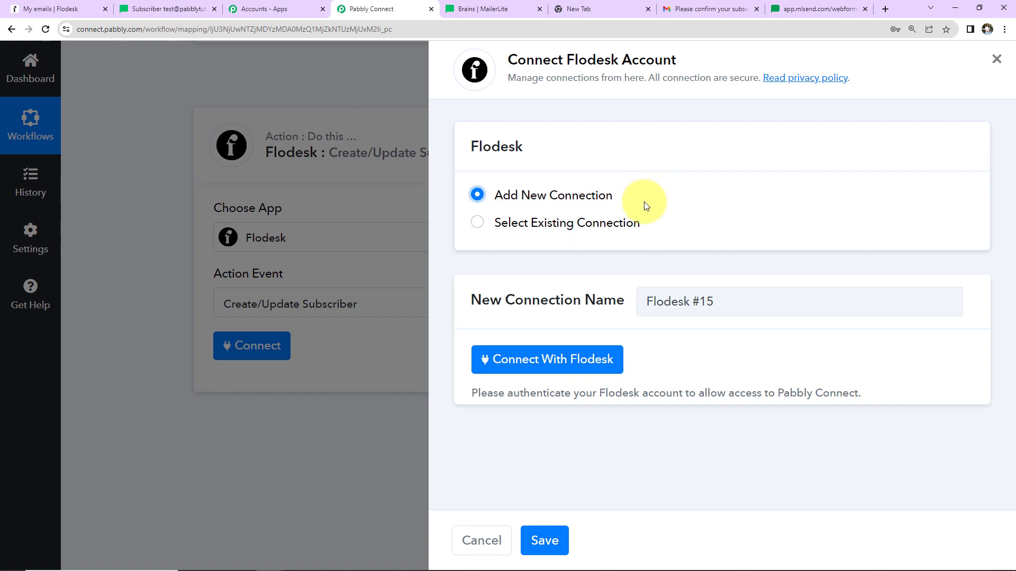
{"action": "left_click", "coordinate": [535, 365]}
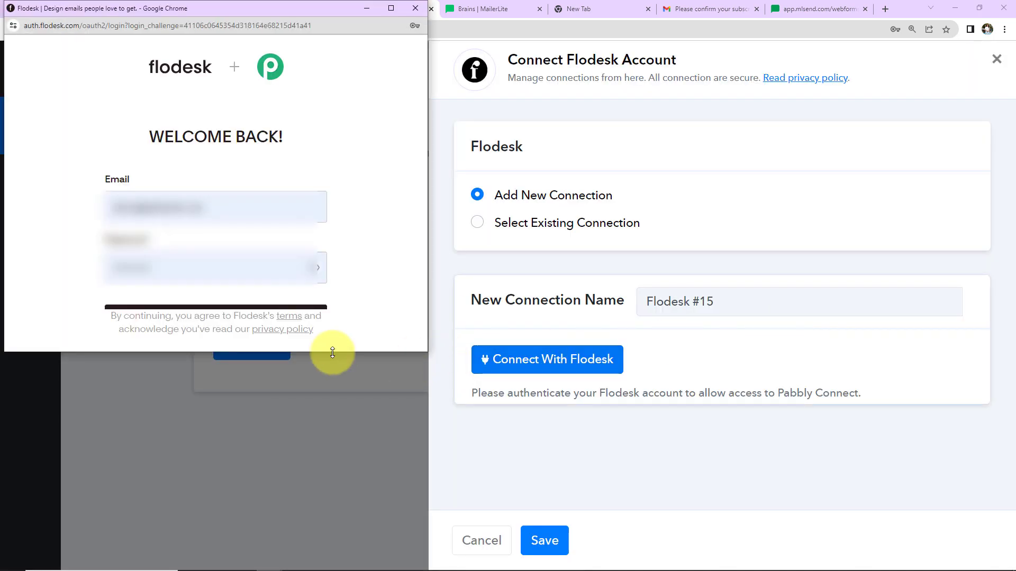
{"action": "left_click", "coordinate": [290, 308]}
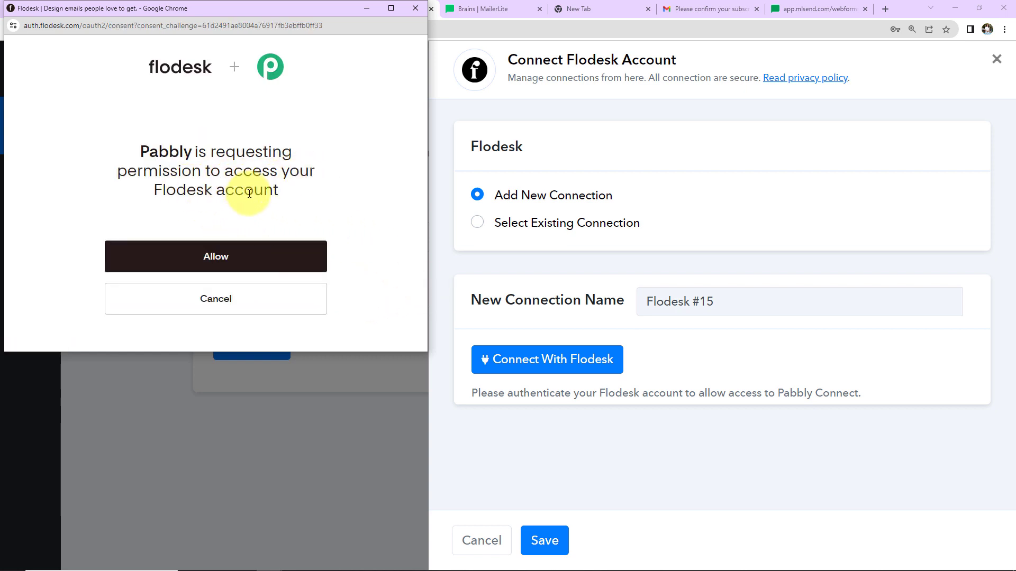
{"action": "left_click", "coordinate": [242, 255]}
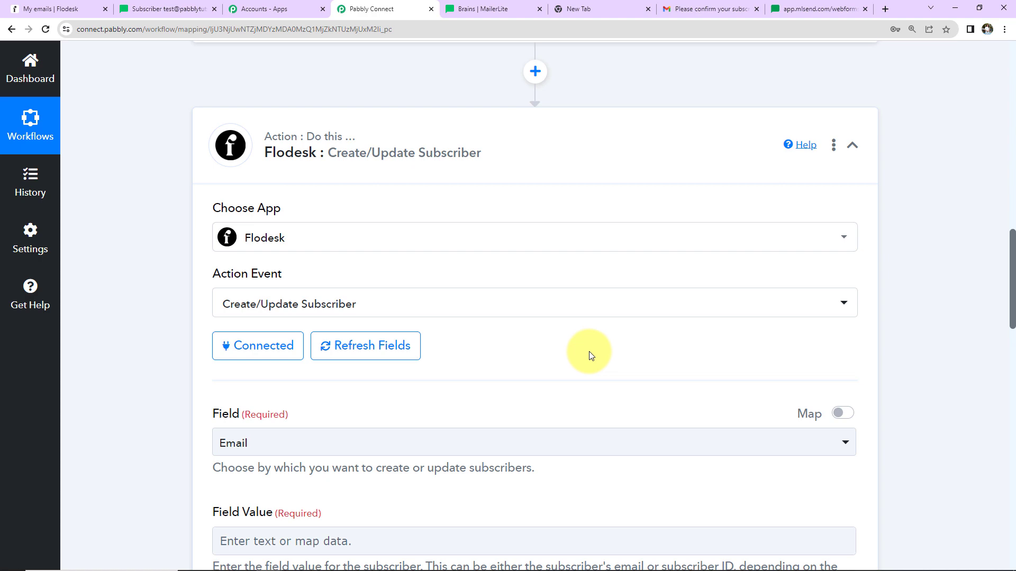
Step: Keep Email as the lookup field and map the Field Value to the MailerLite subscriber's email
{"action": "scroll", "coordinate": [591, 355], "scroll_direction": "down", "scroll_amount": 5}
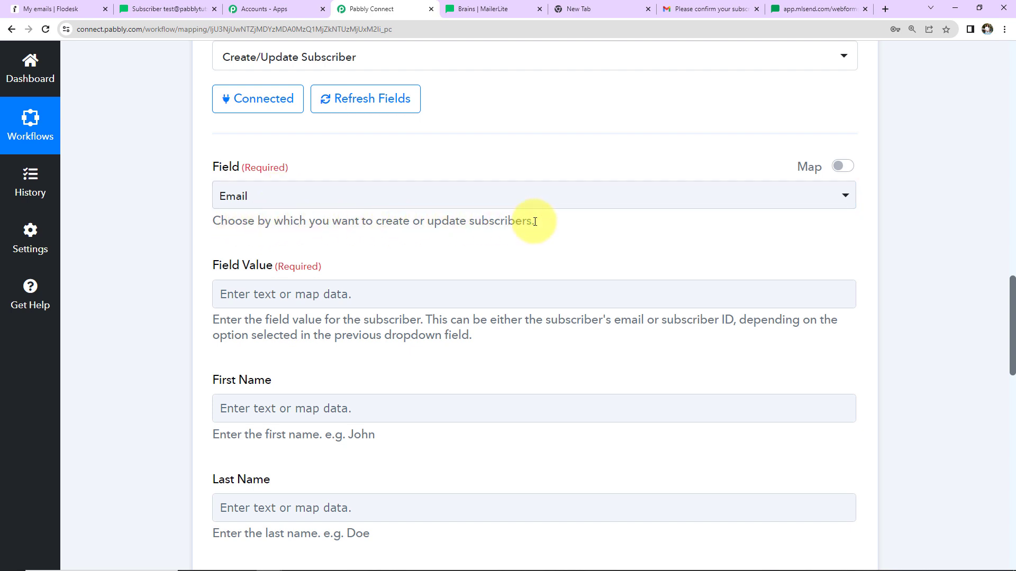
{"action": "left_click", "coordinate": [405, 190]}
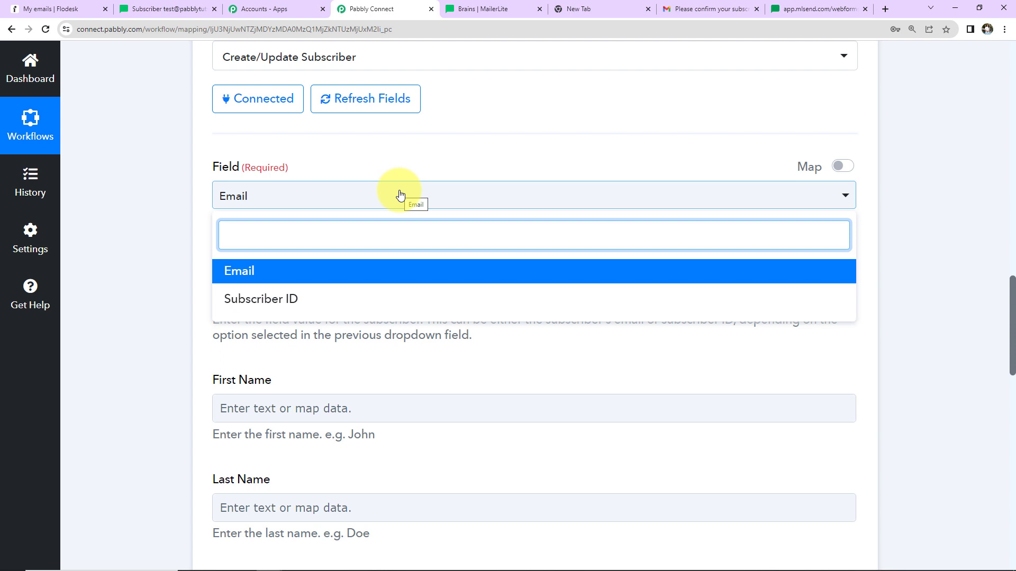
{"action": "left_click", "coordinate": [261, 208]}
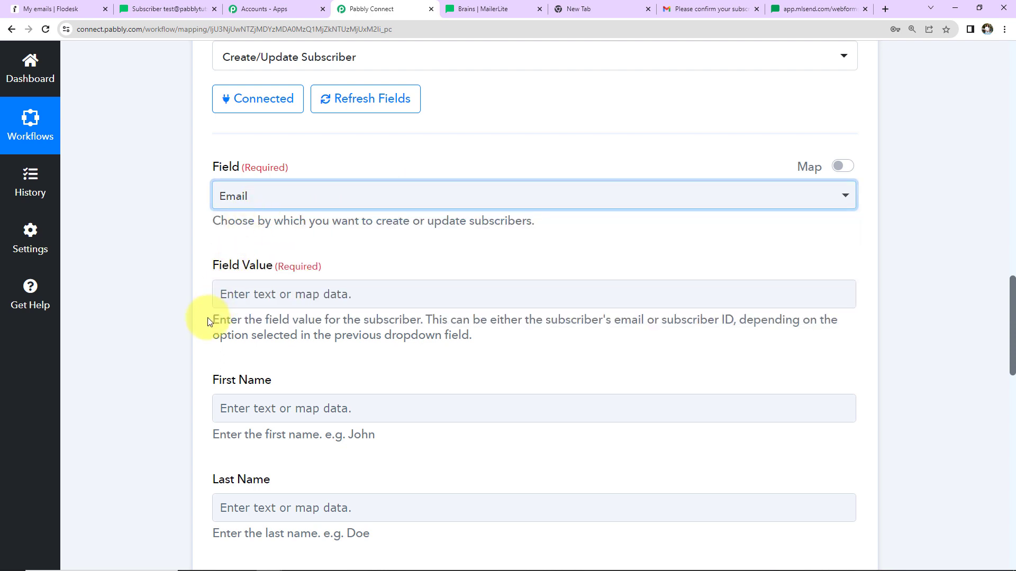
{"action": "scroll", "coordinate": [328, 281], "scroll_direction": "down", "scroll_amount": 2}
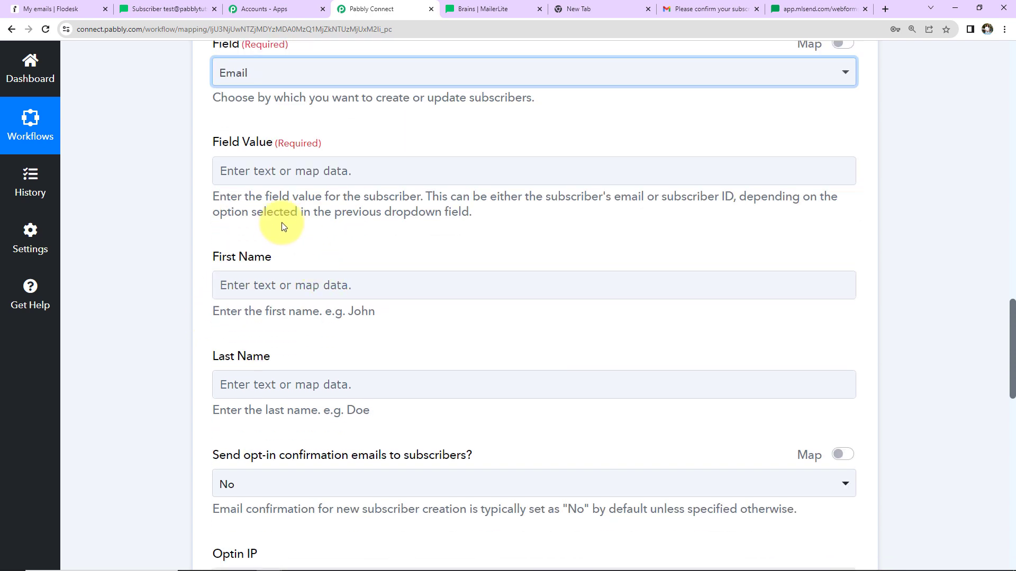
{"action": "left_click", "coordinate": [241, 171]}
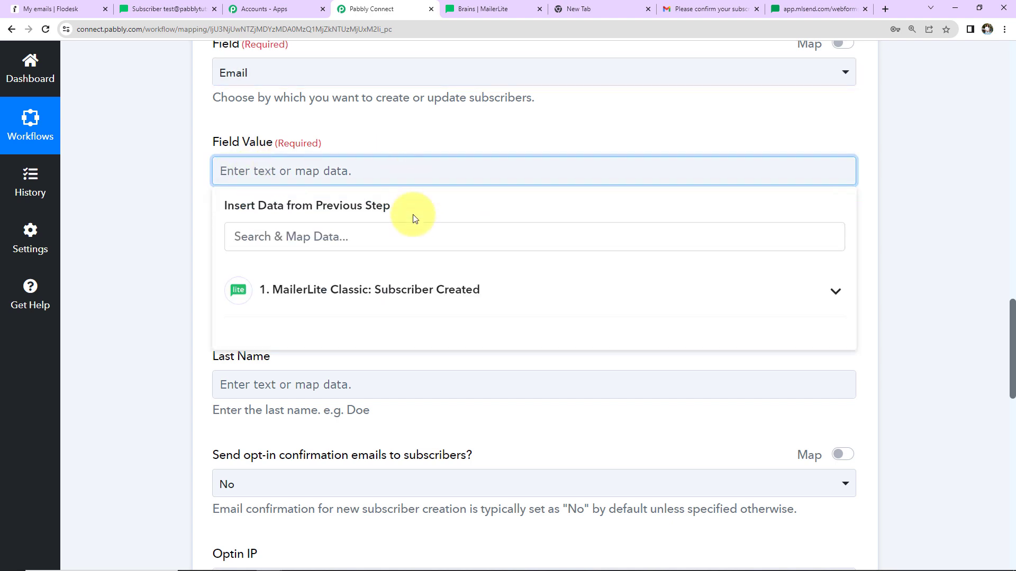
{"action": "left_click", "coordinate": [343, 290]}
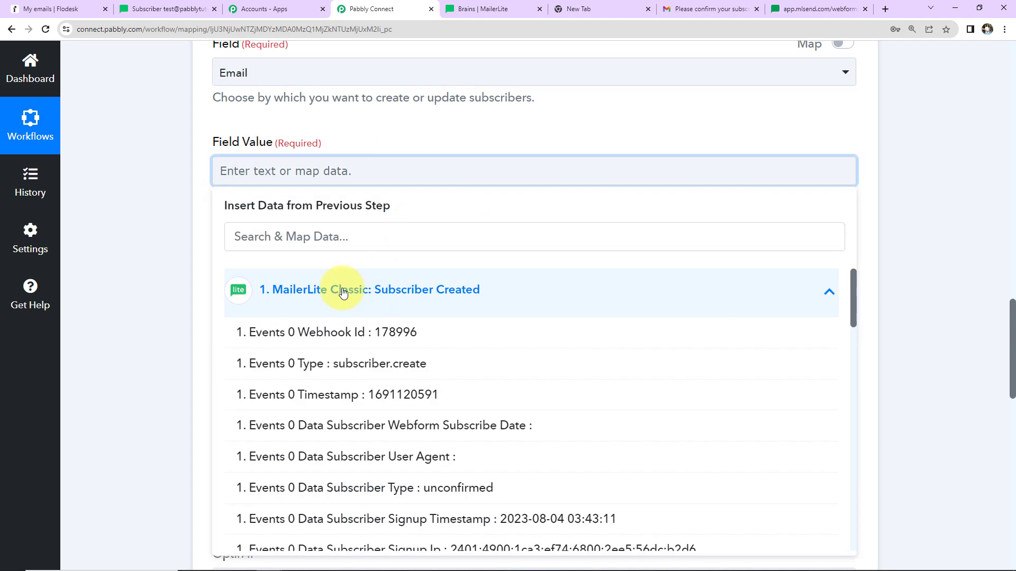
{"action": "left_click", "coordinate": [342, 236]}
{"action": "type", "text": "@"}
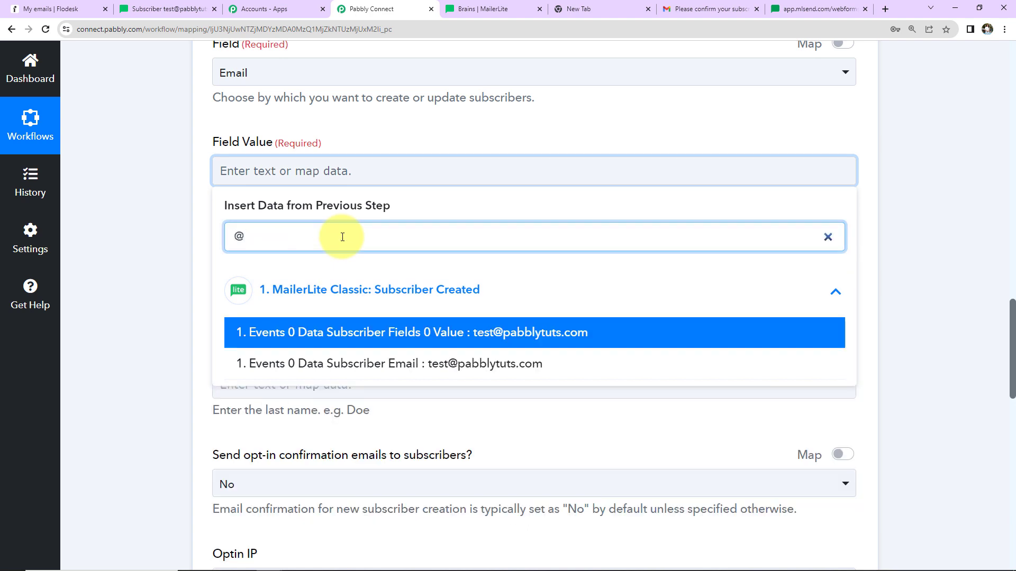
{"action": "left_click", "coordinate": [373, 365]}
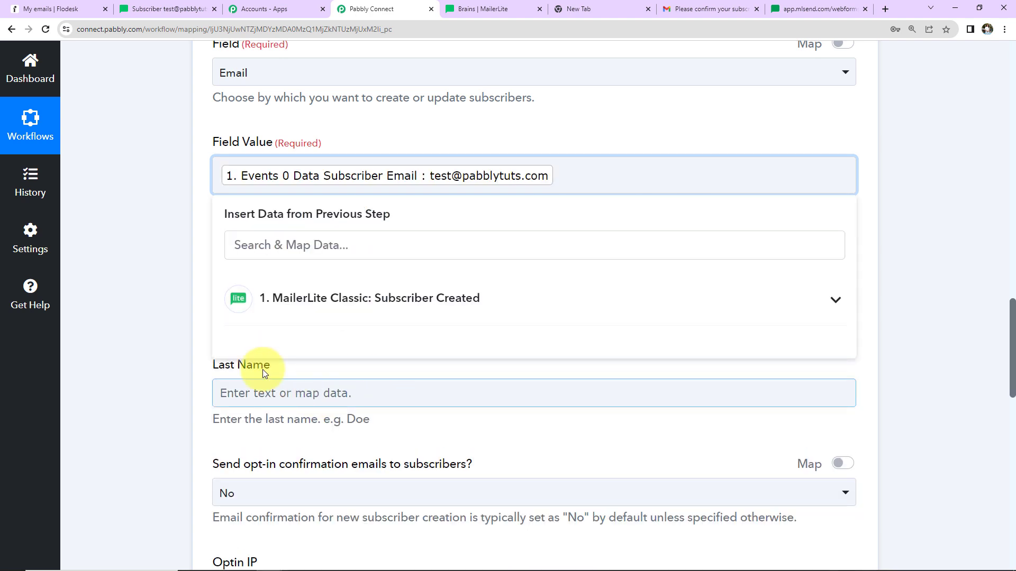
{"action": "left_click", "coordinate": [179, 221]}
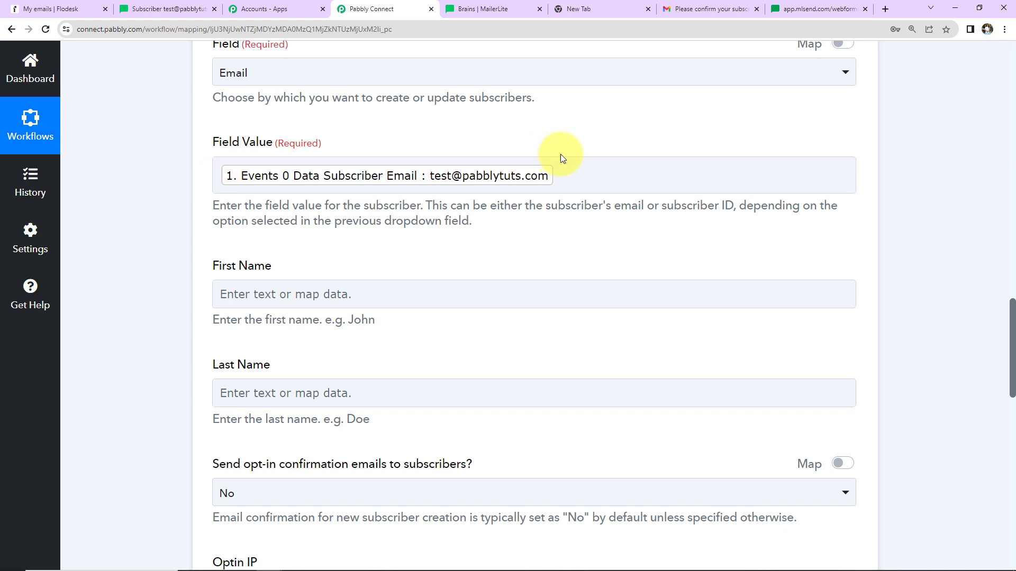
{"action": "left_click", "coordinate": [194, 191]}
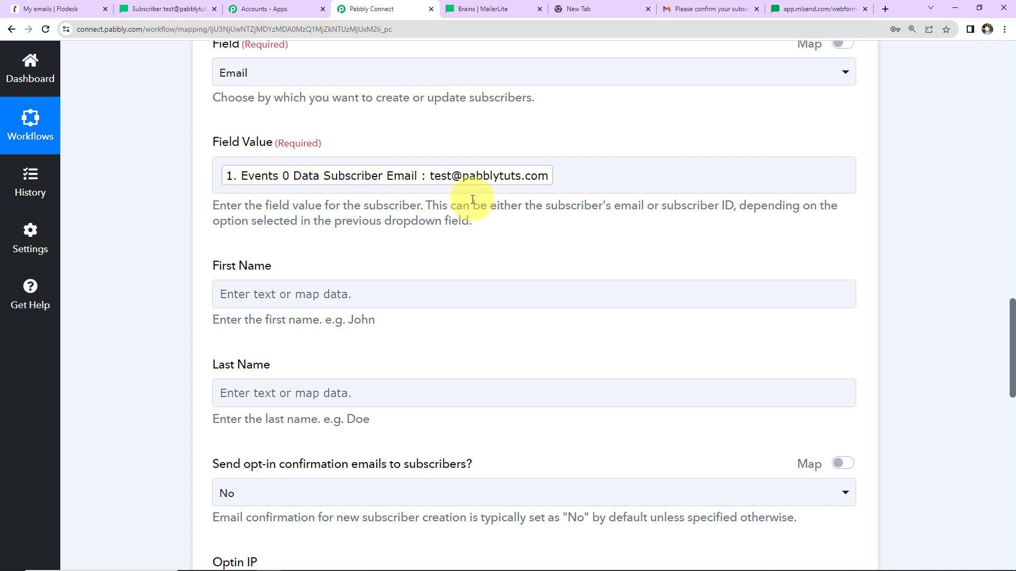
Step: Map First Name to the subscriber's Fields 1 value and Last Name to the Fields 2 value
{"action": "scroll", "coordinate": [288, 281], "scroll_direction": "down", "scroll_amount": 5}
{"action": "scroll", "coordinate": [280, 238], "scroll_direction": "up", "scroll_amount": 3}
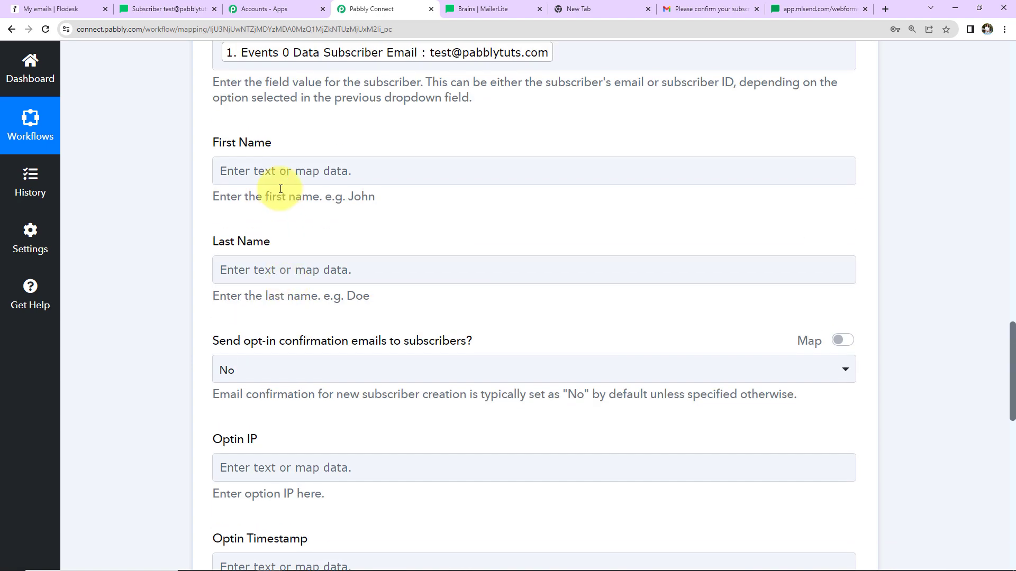
{"action": "left_click", "coordinate": [230, 169]}
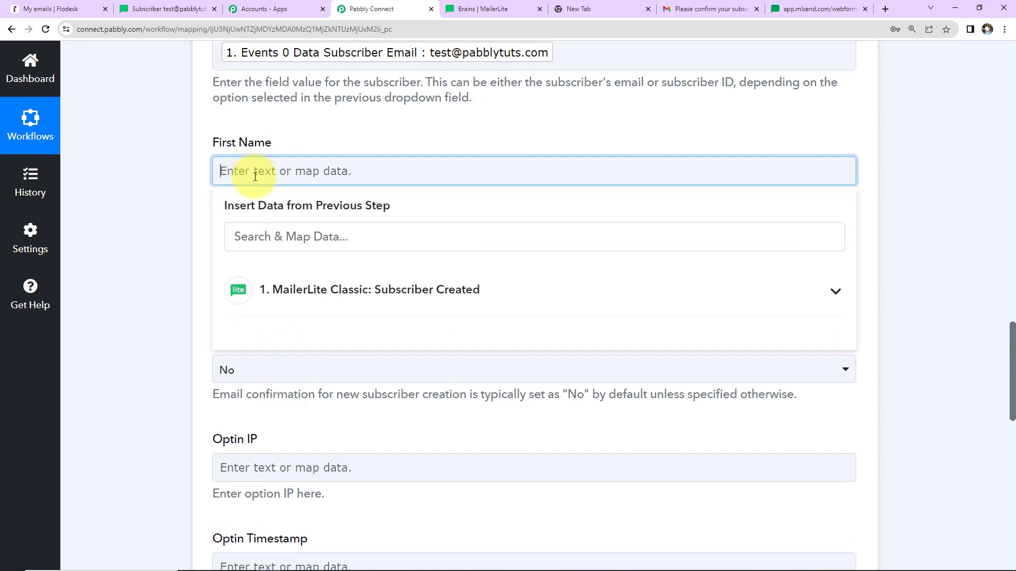
{"action": "left_click", "coordinate": [359, 412]}
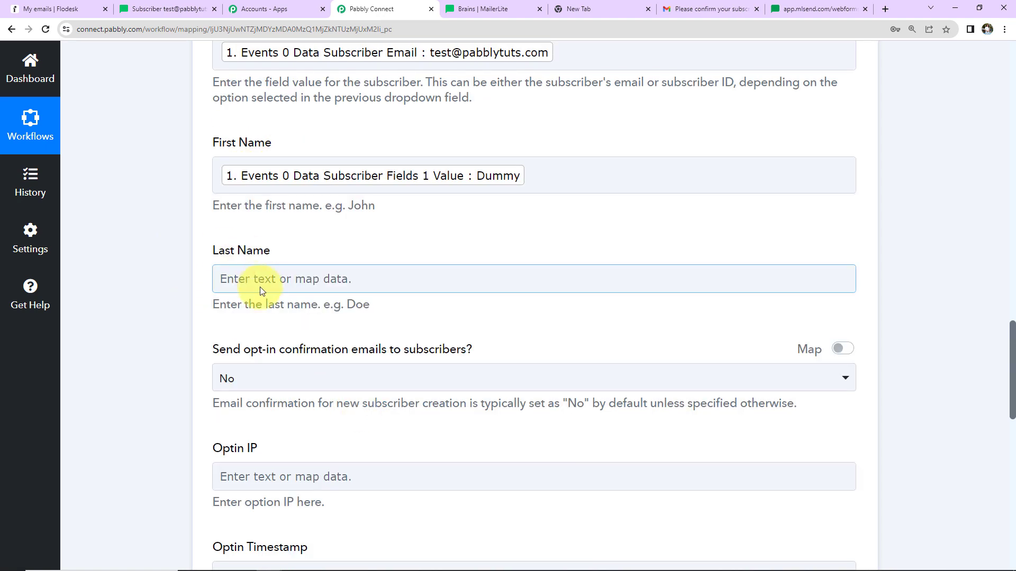
{"action": "left_click", "coordinate": [261, 281]}
{"action": "left_click", "coordinate": [326, 347]}
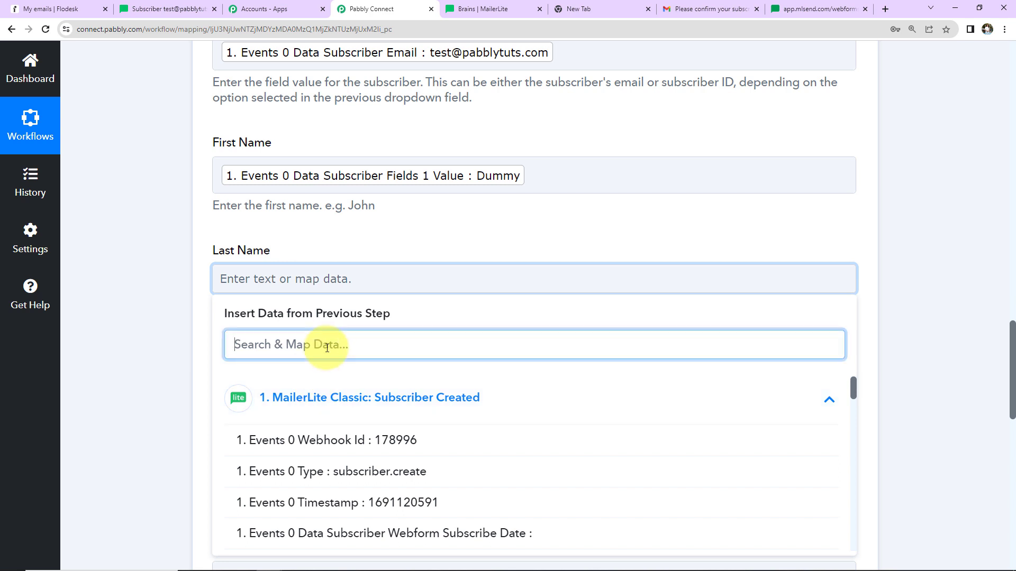
{"action": "type", "text": "test"}
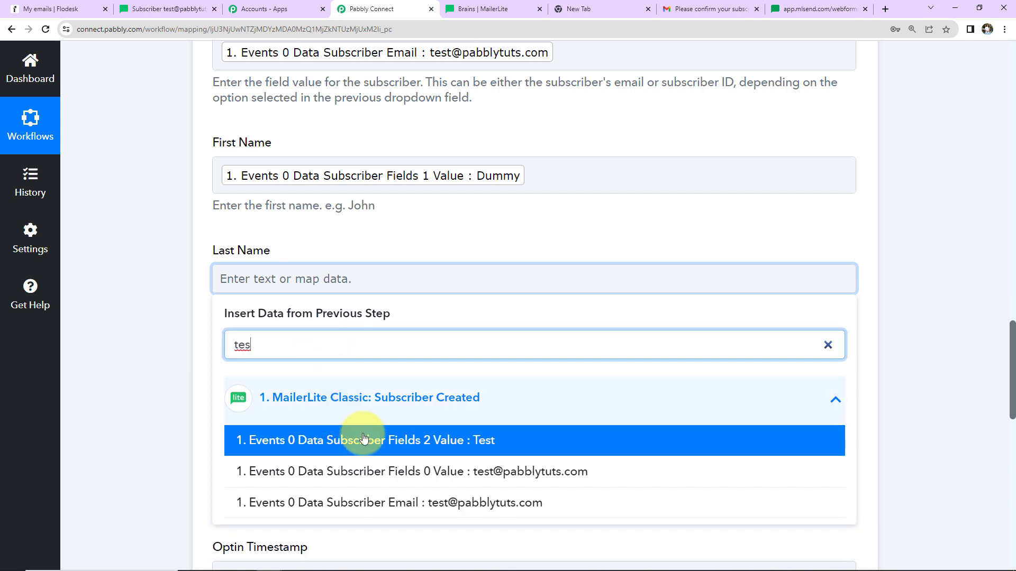
{"action": "left_click", "coordinate": [363, 439]}
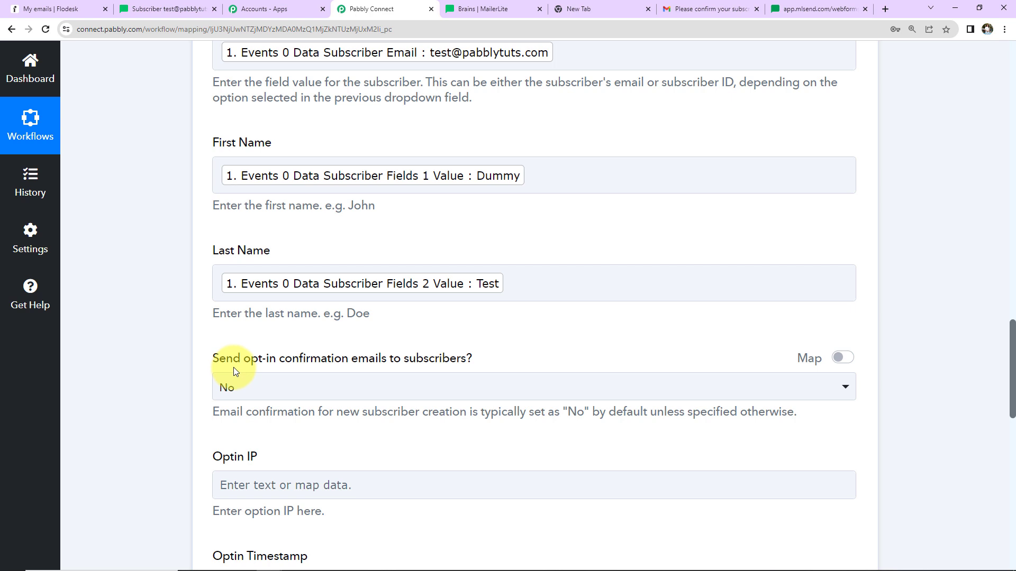
Step: Set sending opt-in confirmation emails to subscribers to Yes
{"action": "left_click", "coordinate": [336, 387]}
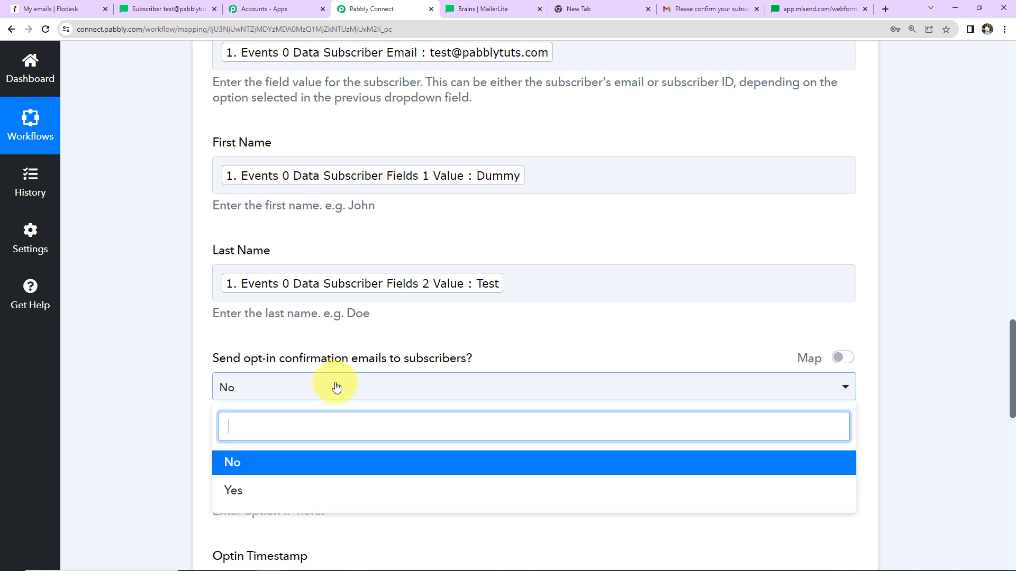
{"action": "left_click", "coordinate": [232, 492]}
{"action": "scroll", "coordinate": [167, 415], "scroll_direction": "down", "scroll_amount": 4}
{"action": "scroll", "coordinate": [168, 412], "scroll_direction": "down", "scroll_amount": 3}
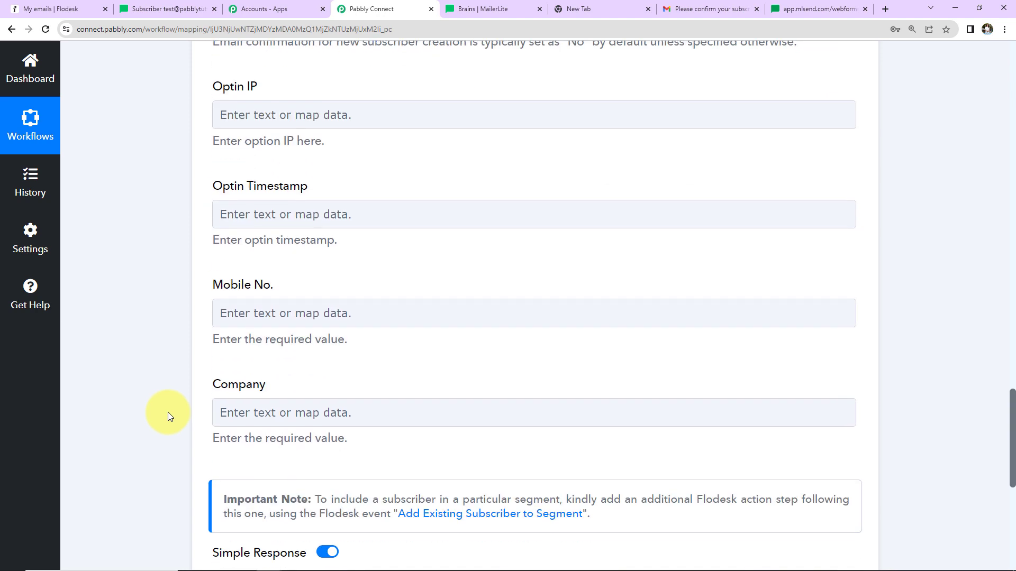
Step: Map Mobile No. to the subscriber's Fields 5 phone value from the MailerLite trigger
{"action": "left_click", "coordinate": [291, 310]}
{"action": "left_click", "coordinate": [320, 429]}
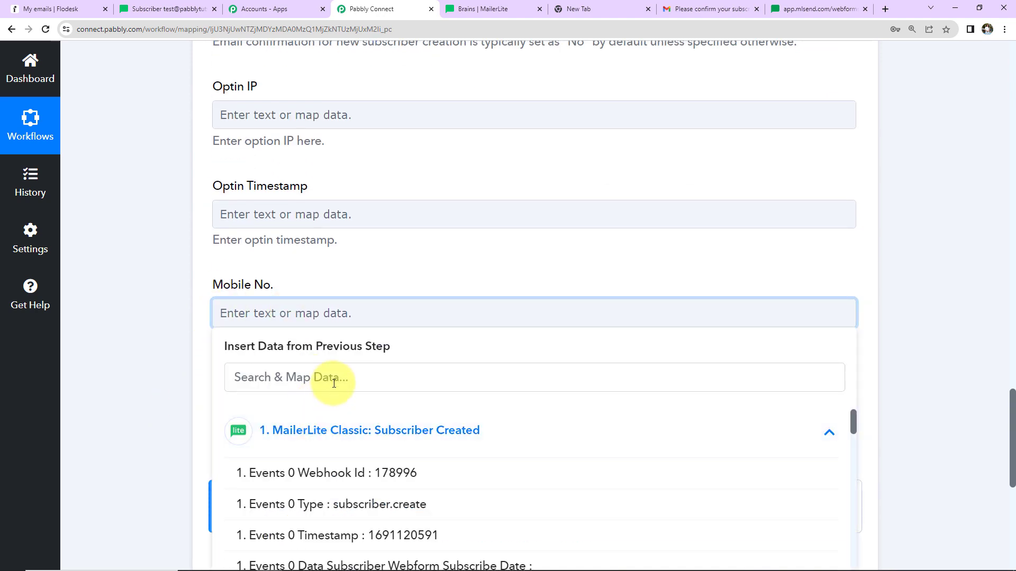
{"action": "left_click", "coordinate": [349, 379]}
{"action": "scroll", "coordinate": [364, 526], "scroll_direction": "down", "scroll_amount": 5}
{"action": "scroll", "coordinate": [364, 526], "scroll_direction": "down", "scroll_amount": 3}
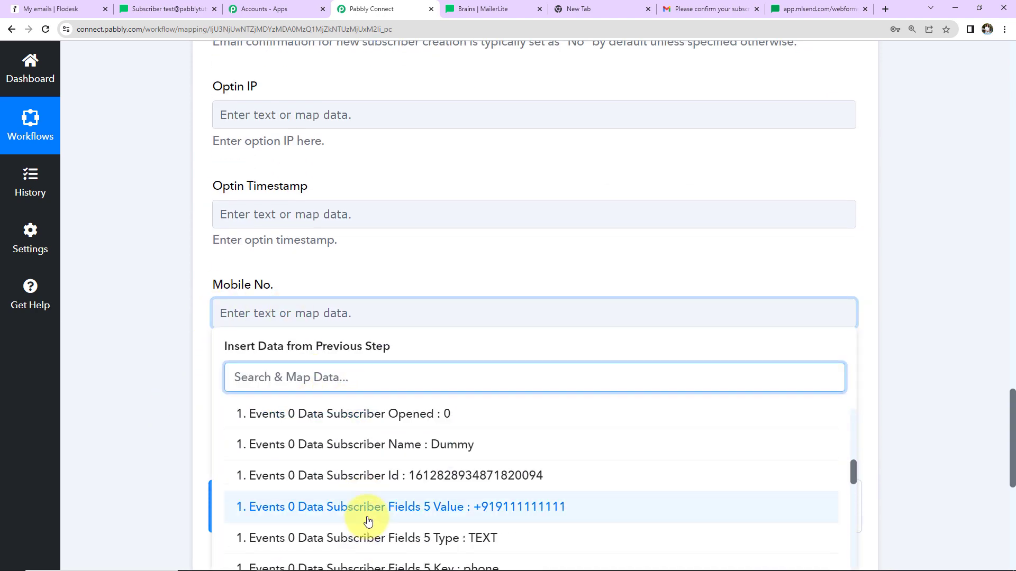
{"action": "left_click", "coordinate": [364, 516]}
{"action": "left_click", "coordinate": [153, 397]}
Step: Map Company to the subscriber's Fields 3 value by searching abc, then save and send a test request
{"action": "scroll", "coordinate": [153, 396], "scroll_direction": "down", "scroll_amount": 2}
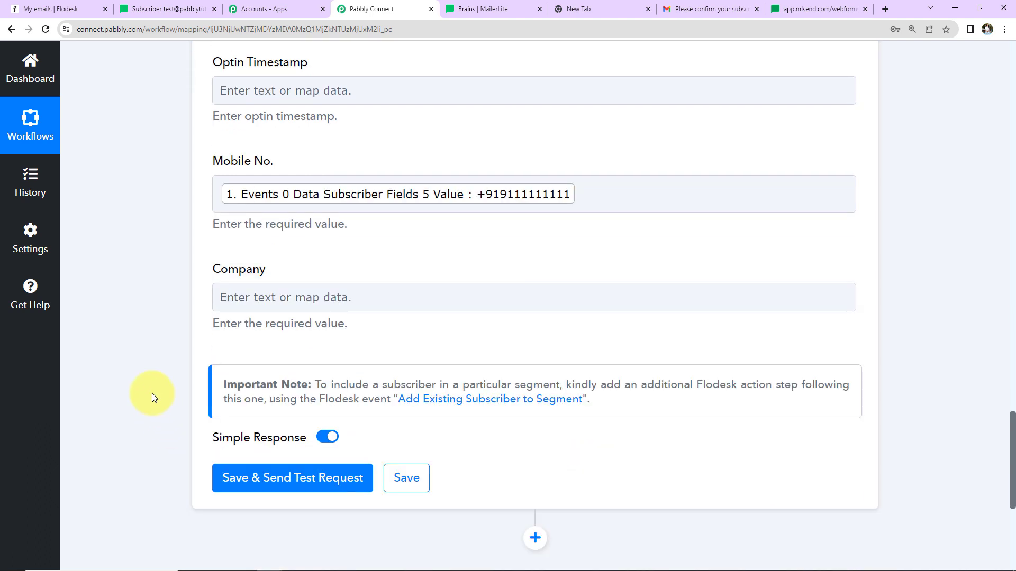
{"action": "left_click", "coordinate": [403, 292]}
{"action": "left_click", "coordinate": [400, 416]}
{"action": "left_click", "coordinate": [386, 352]}
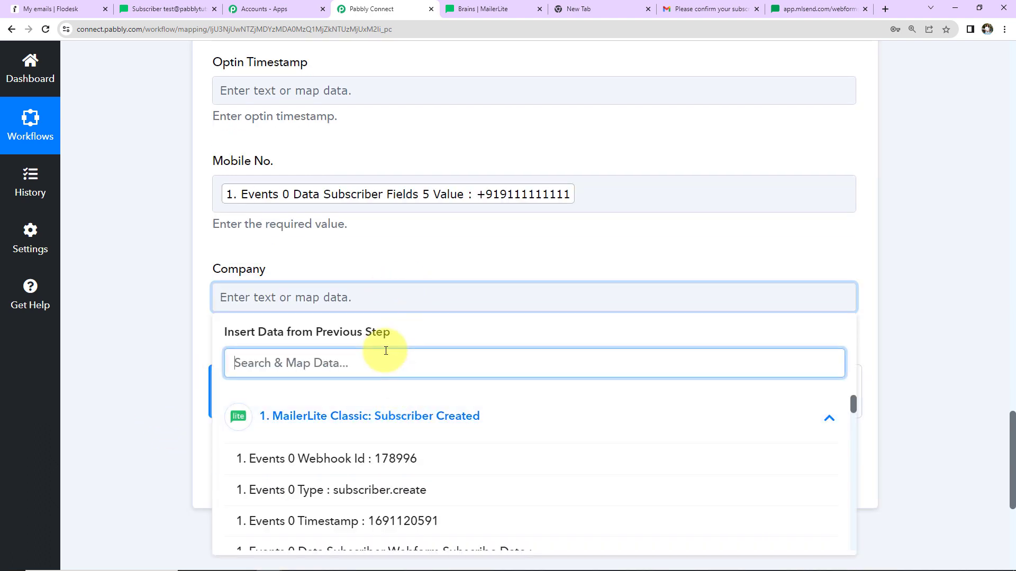
{"action": "type", "text": "abc"}
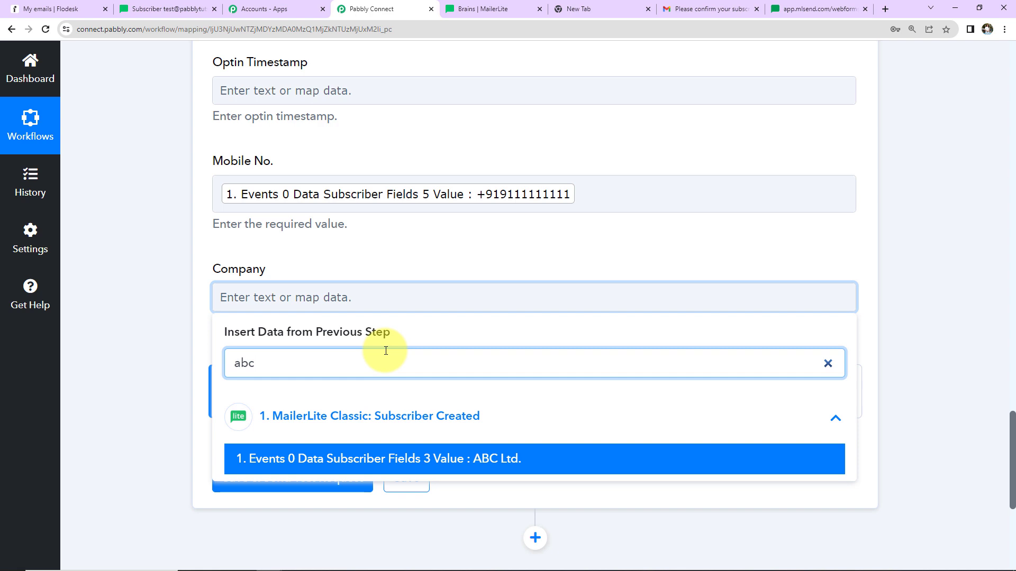
{"action": "left_click", "coordinate": [310, 458]}
{"action": "left_click", "coordinate": [188, 317]}
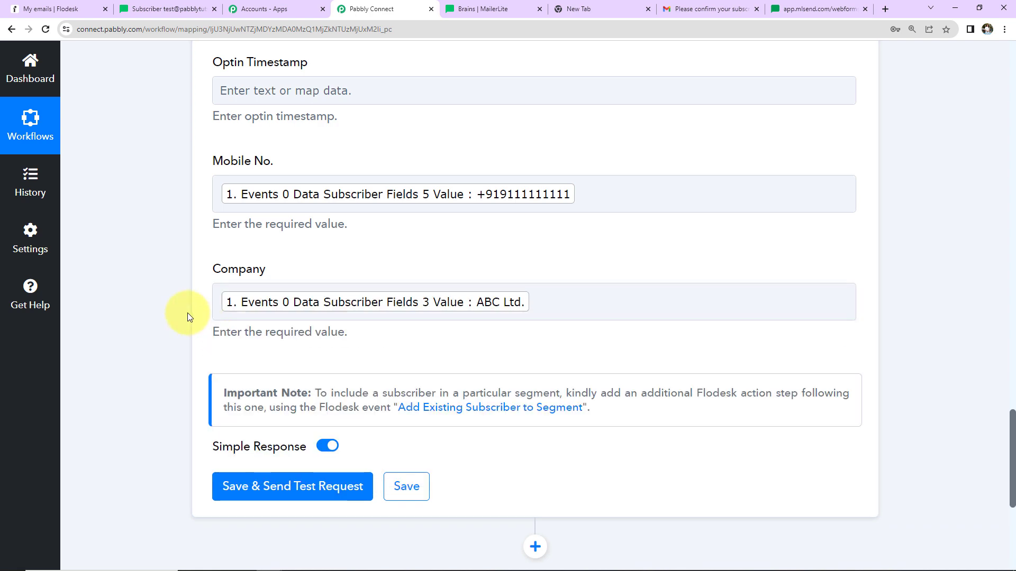
{"action": "left_click", "coordinate": [246, 486]}
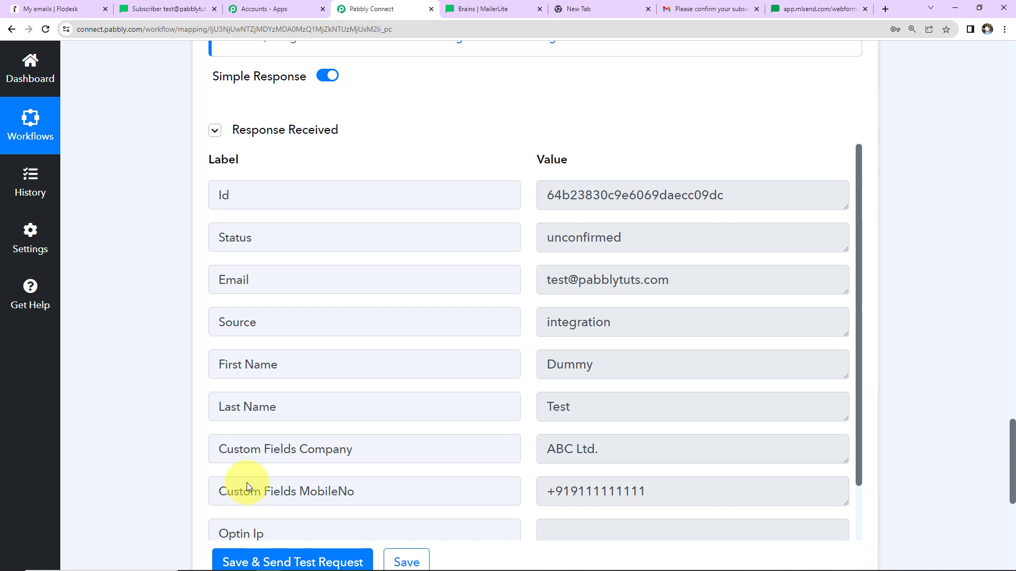
Step: Open the Flodesk audience to check the subscriber list
{"action": "left_click", "coordinate": [64, 9]}
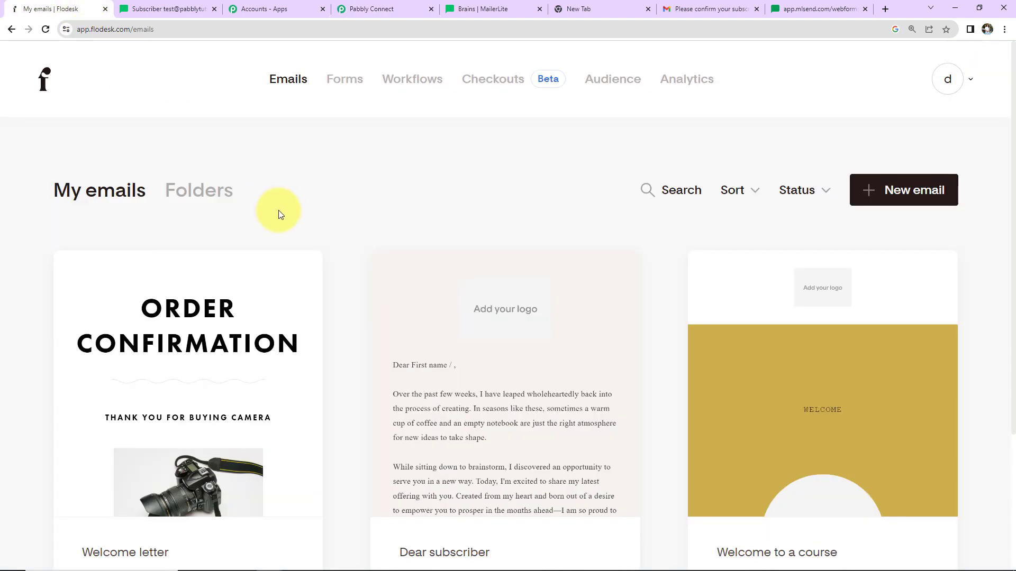
{"action": "left_click", "coordinate": [609, 81]}
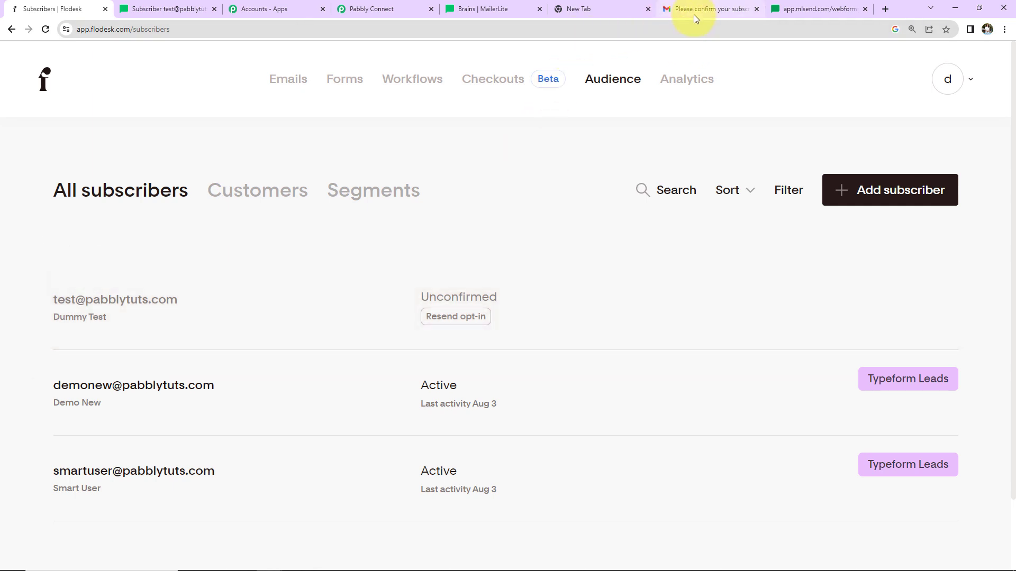
Step: Open the Pabblytuts confirmation email in the Gmail inbox and confirm the subscription
{"action": "left_click", "coordinate": [694, 10]}
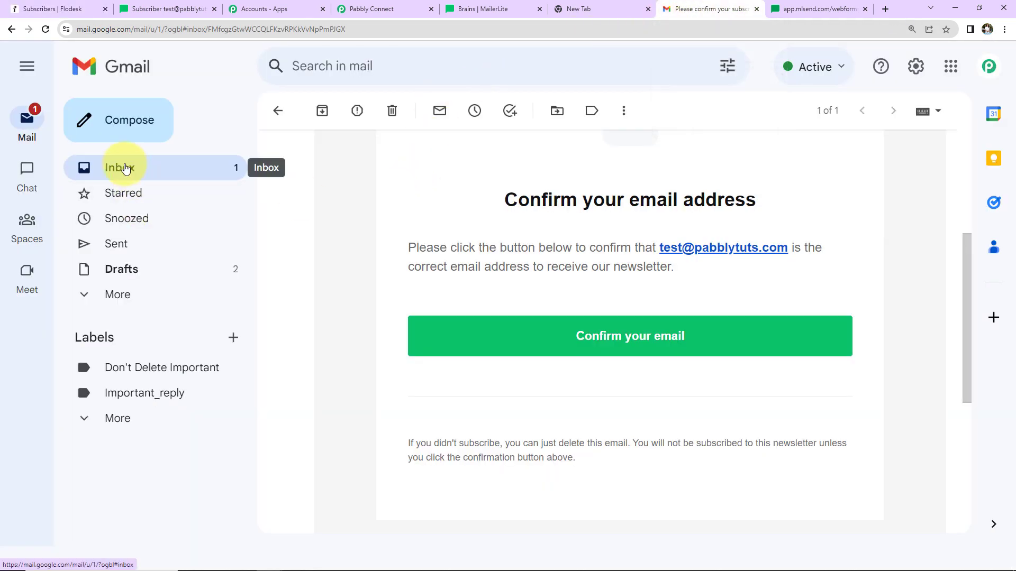
{"action": "left_click", "coordinate": [125, 168]}
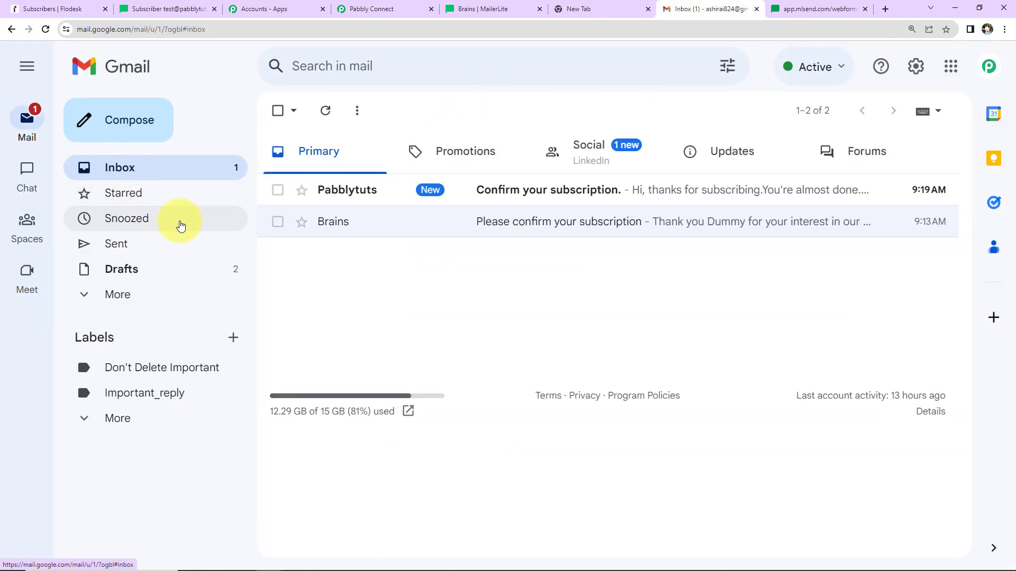
{"action": "left_click", "coordinate": [500, 209]}
{"action": "left_click", "coordinate": [612, 513]}
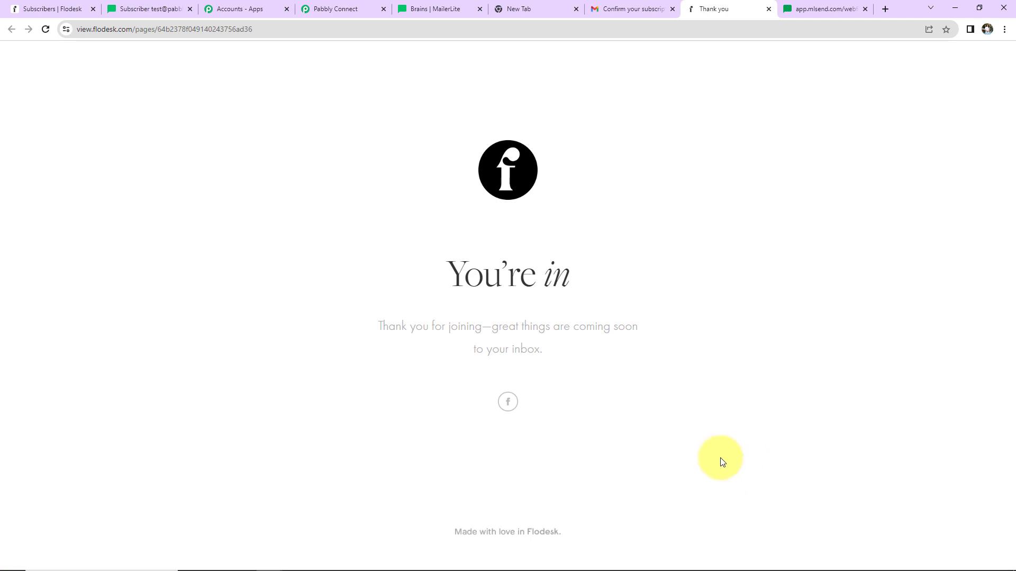
Step: Reload the Flodesk subscriber list and compare it with the test response in Pabbly
{"action": "left_click", "coordinate": [66, 9]}
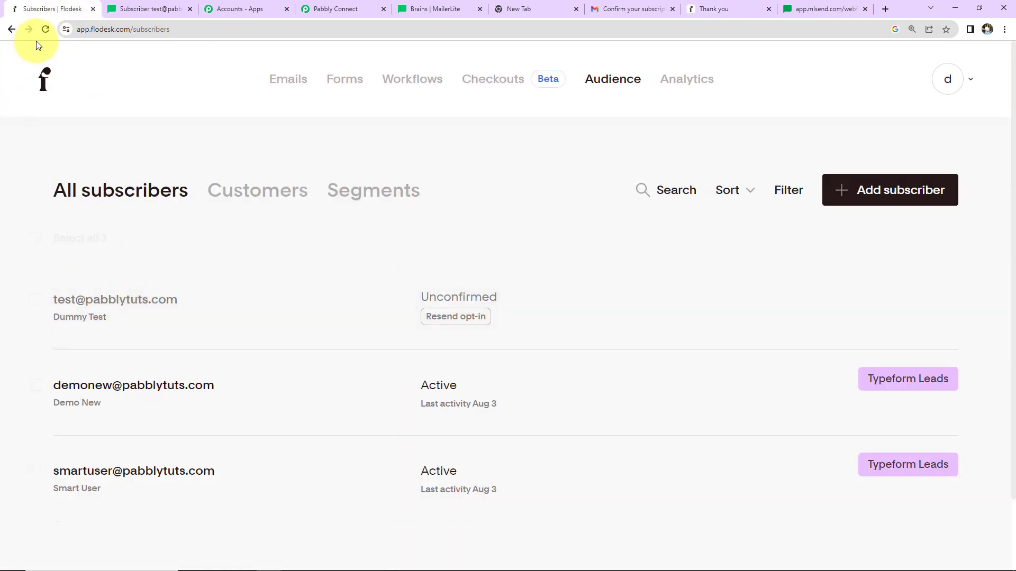
{"action": "left_click", "coordinate": [50, 26]}
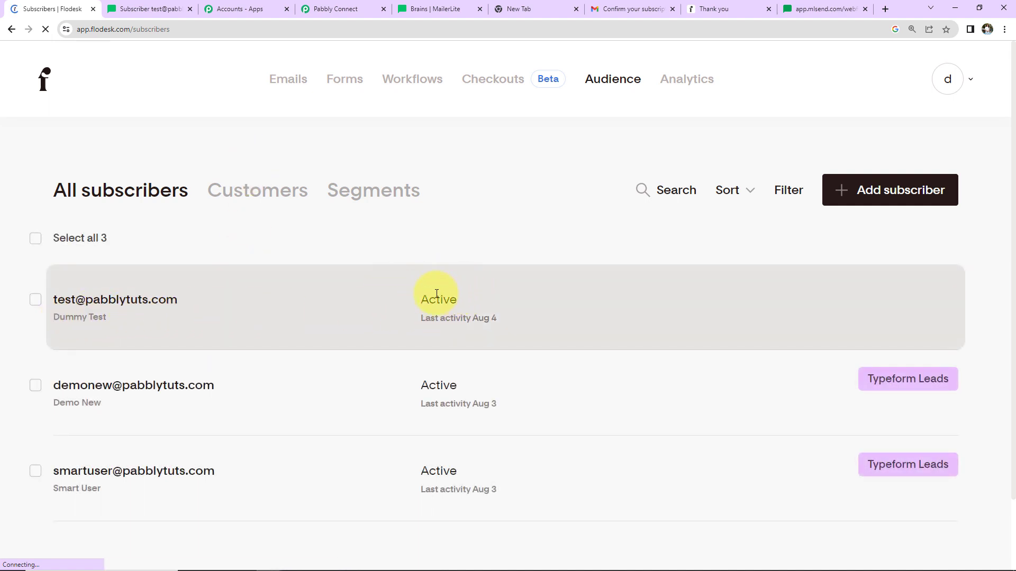
{"action": "left_click", "coordinate": [329, 8]}
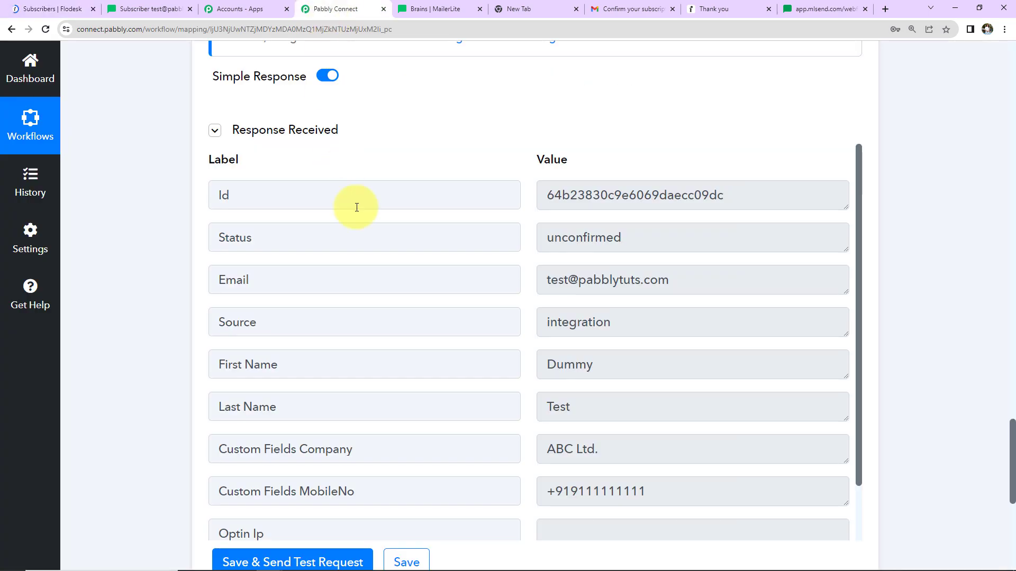
{"action": "scroll", "coordinate": [947, 244], "scroll_direction": "down", "scroll_amount": 7}
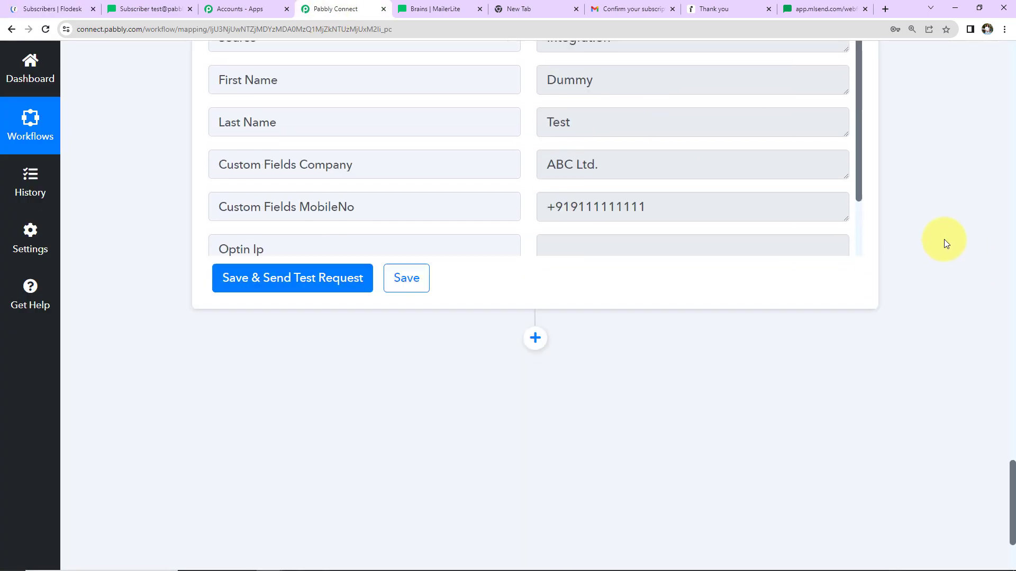
{"action": "left_click", "coordinate": [60, 6]}
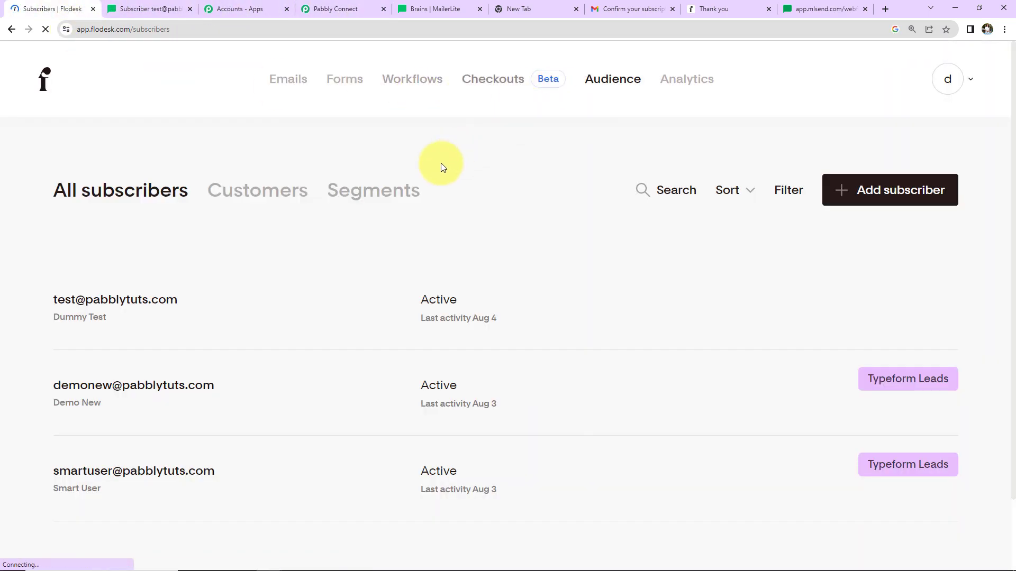
Step: Create a new Flodesk segment named MailerLite Leads with an olive-green colour
{"action": "left_click", "coordinate": [386, 196]}
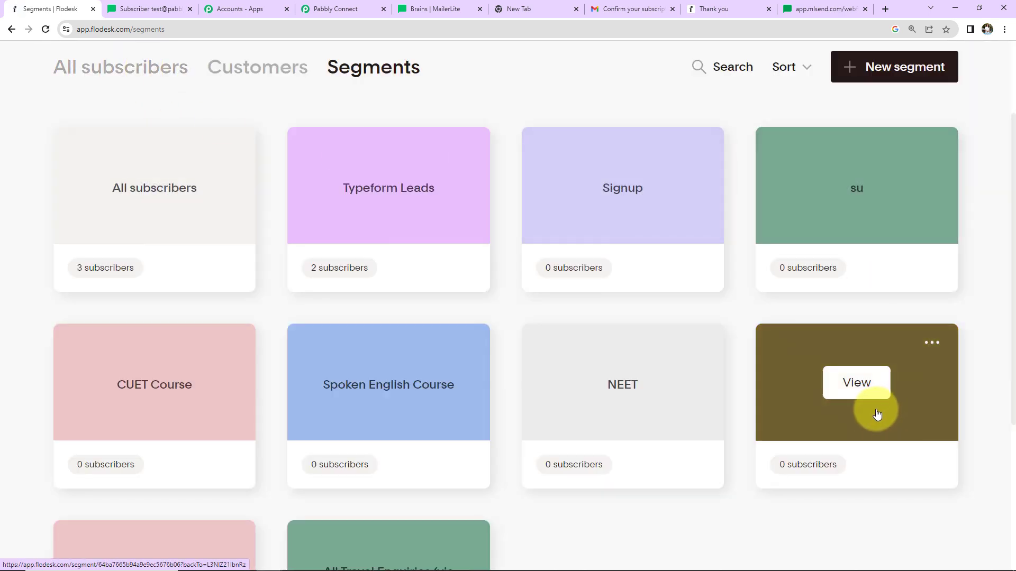
{"action": "left_click", "coordinate": [886, 66]}
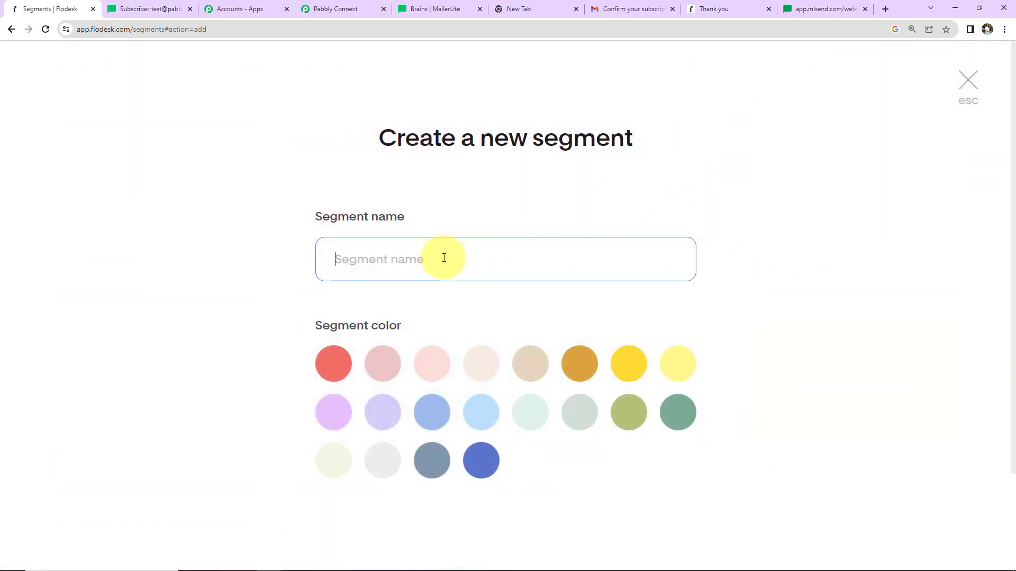
{"action": "type", "text": "MailerLite Leads"}
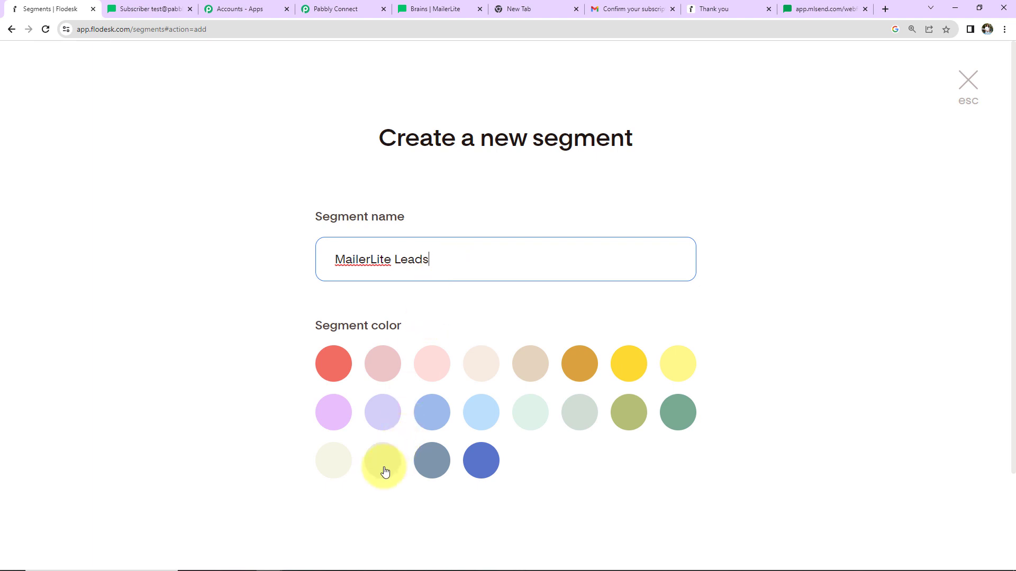
{"action": "left_click", "coordinate": [632, 415]}
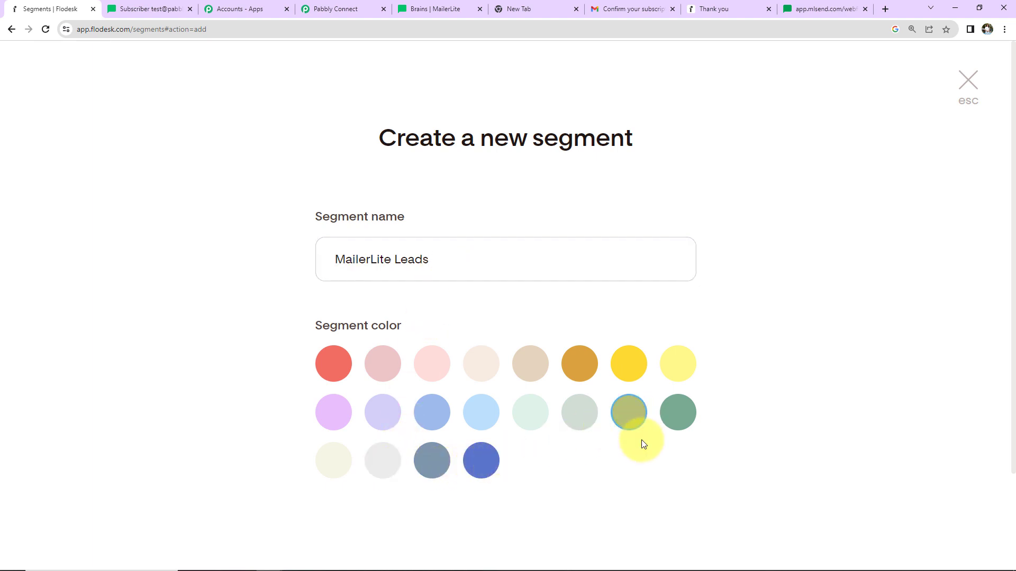
{"action": "scroll", "coordinate": [642, 441], "scroll_direction": "down", "scroll_amount": 3}
{"action": "left_click", "coordinate": [650, 472]}
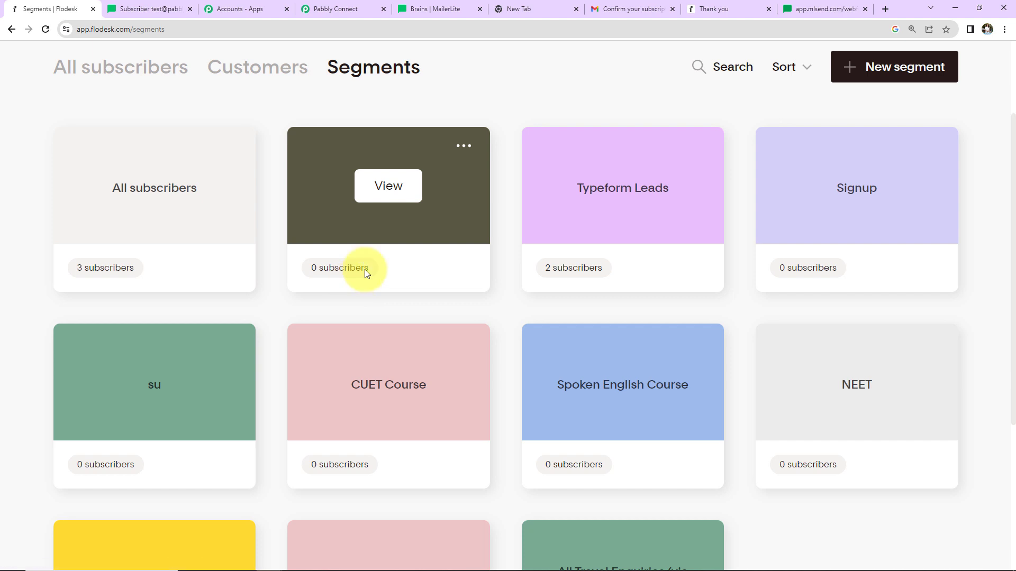
Step: Add a Flodesk action step with the Add Existing Subscriber to Segment event, using the existing Flodesk connection
{"action": "left_click", "coordinate": [320, 11]}
{"action": "left_click", "coordinate": [537, 253]}
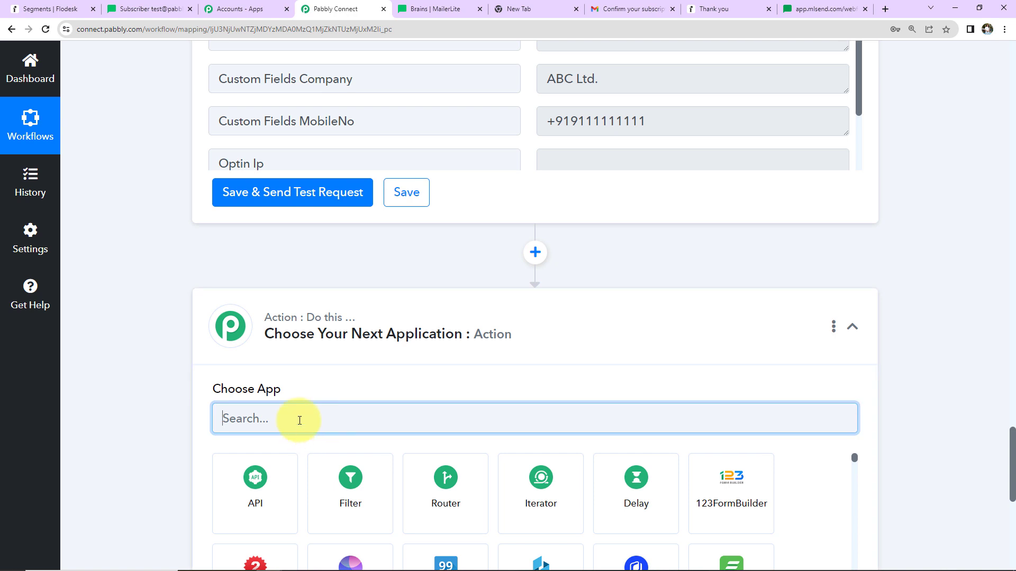
{"action": "type", "text": "flodes"}
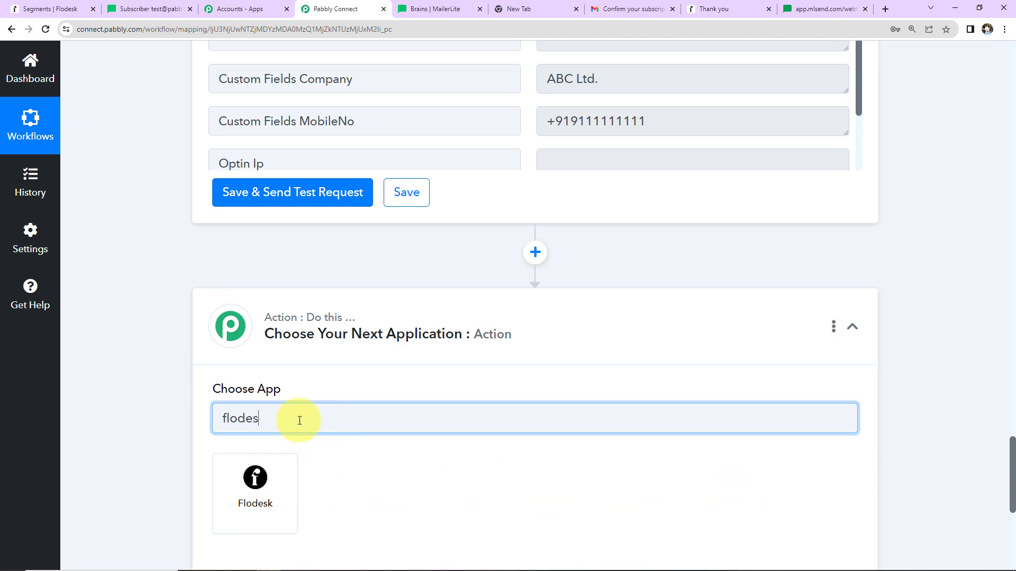
{"action": "left_click", "coordinate": [279, 497]}
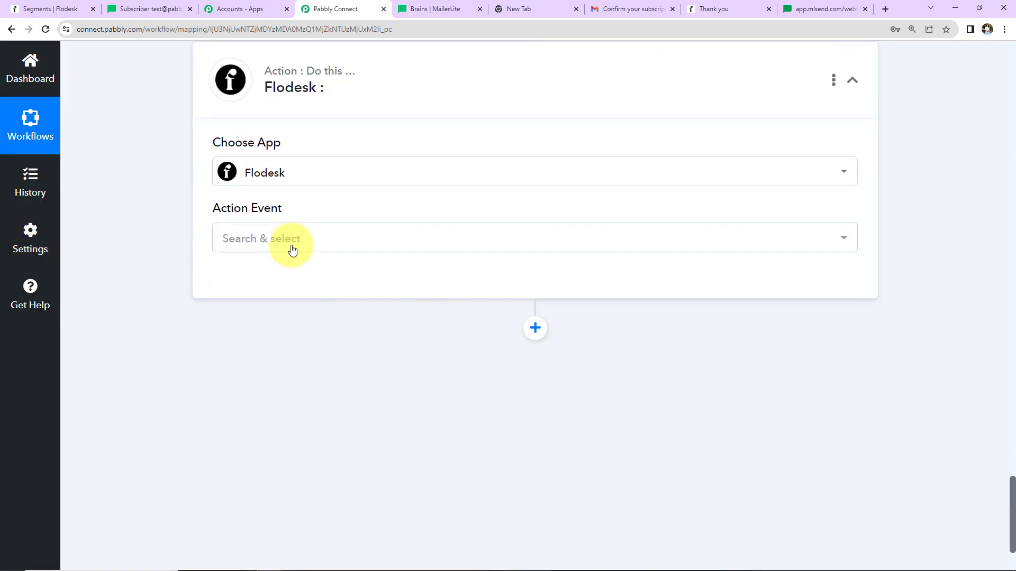
{"action": "left_click", "coordinate": [292, 246]}
{"action": "left_click", "coordinate": [303, 354]}
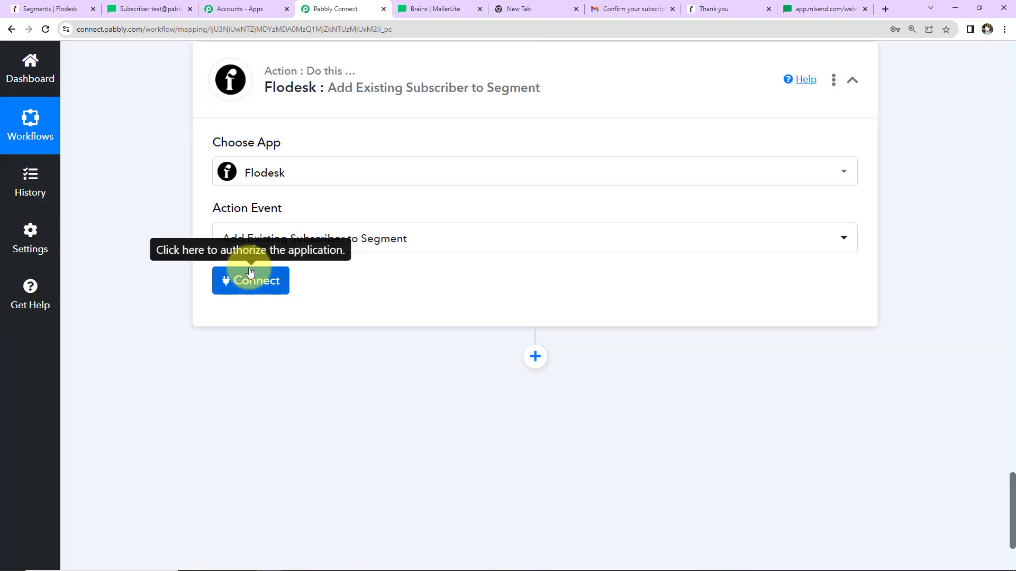
{"action": "left_click", "coordinate": [249, 276]}
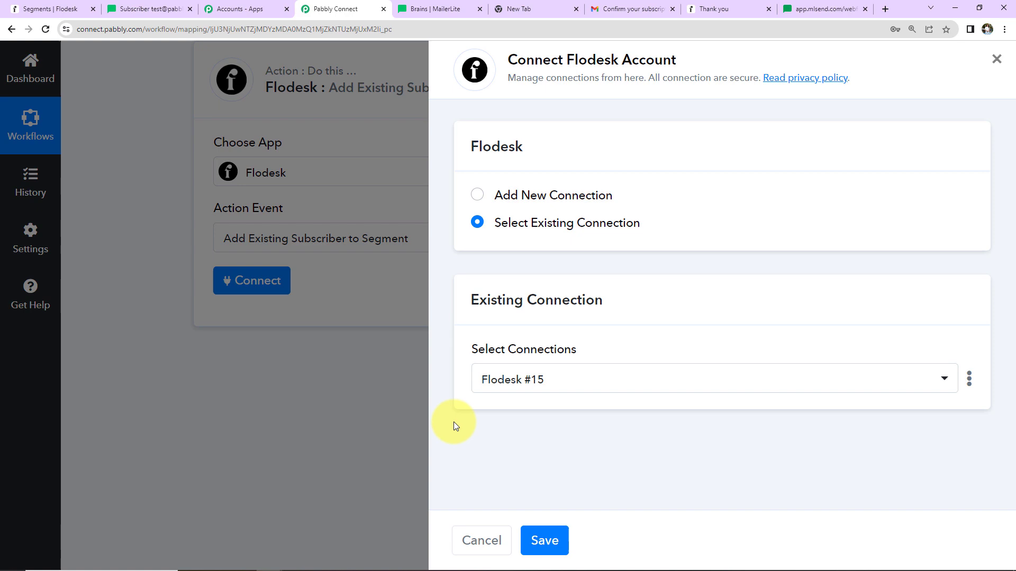
{"action": "left_click", "coordinate": [545, 540]}
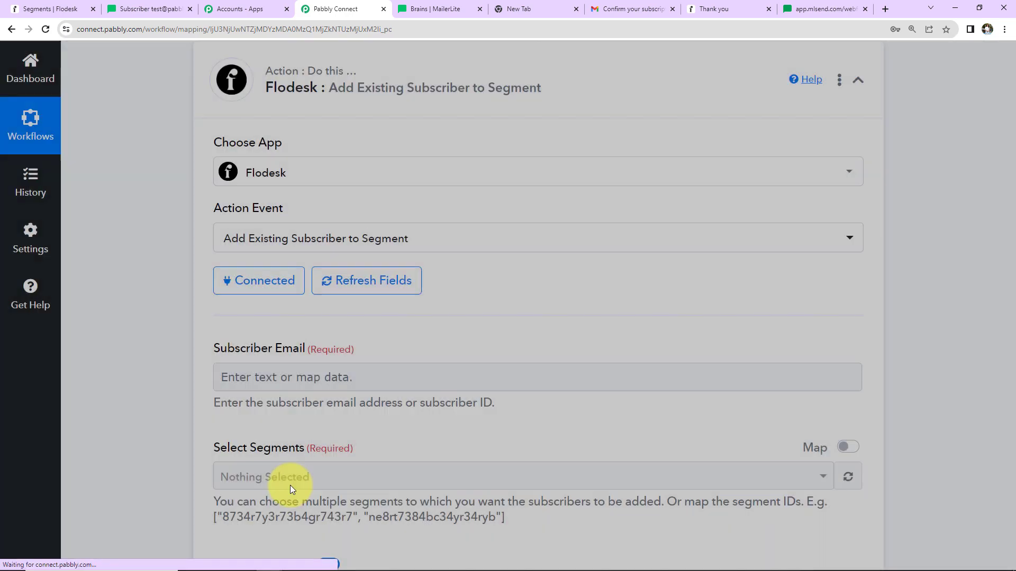
Step: Map Subscriber Email to the MailerLite subscriber's Fields 0 Value email by searching @
{"action": "scroll", "coordinate": [328, 431], "scroll_direction": "down", "scroll_amount": 2}
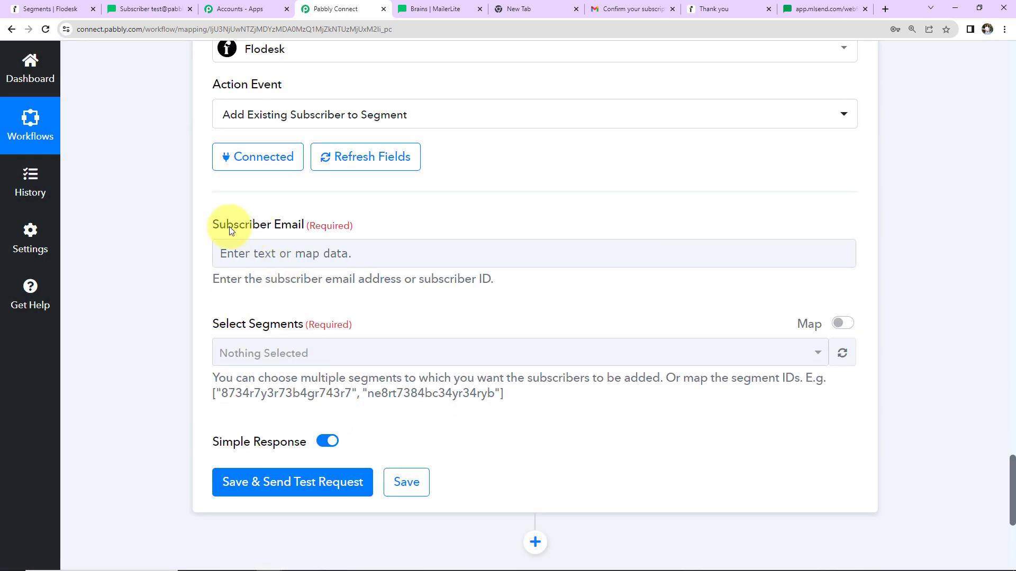
{"action": "left_click", "coordinate": [286, 253]}
{"action": "left_click", "coordinate": [313, 370]}
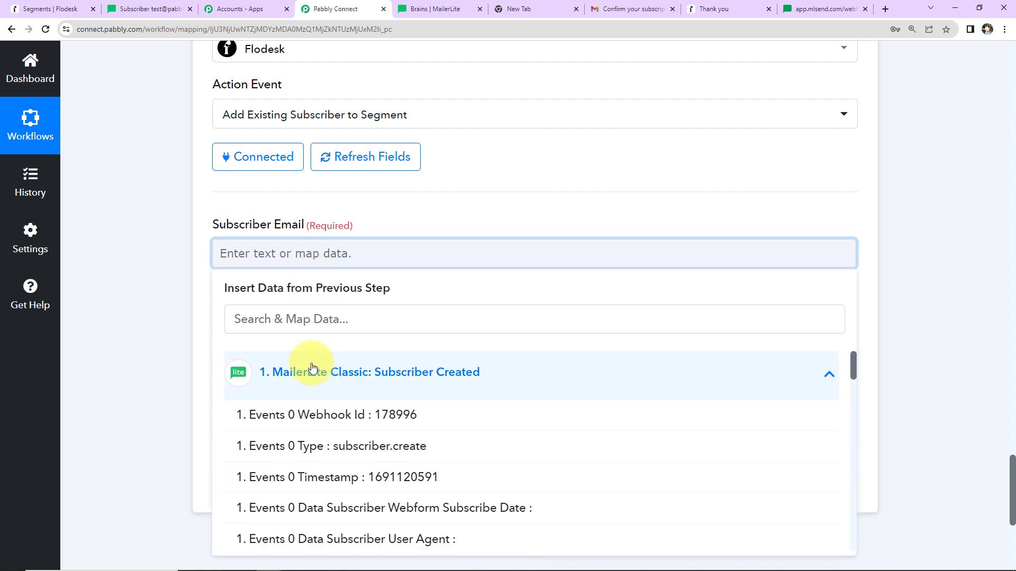
{"action": "left_click", "coordinate": [302, 317]}
{"action": "type", "text": "@"}
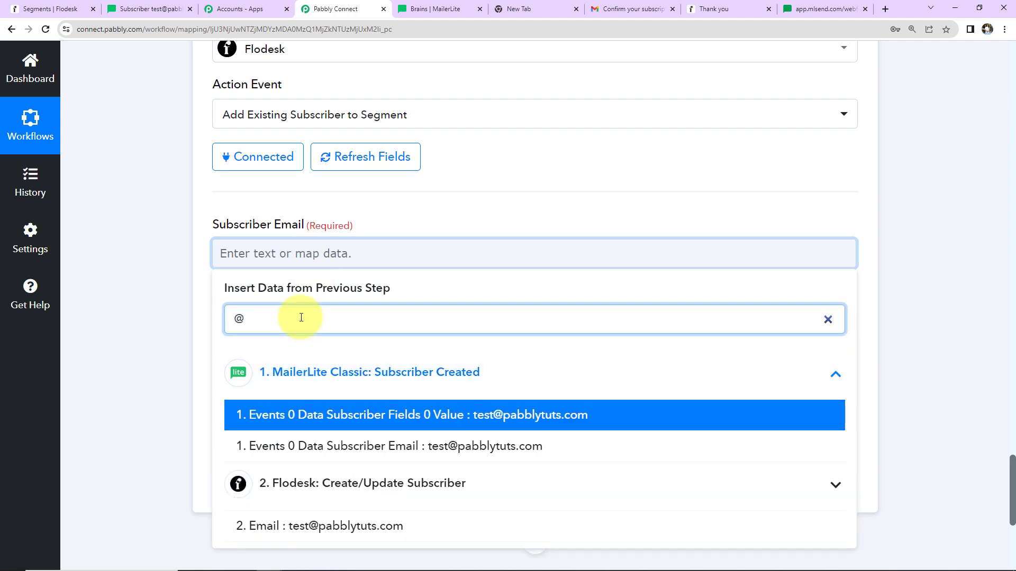
{"action": "left_click", "coordinate": [360, 418]}
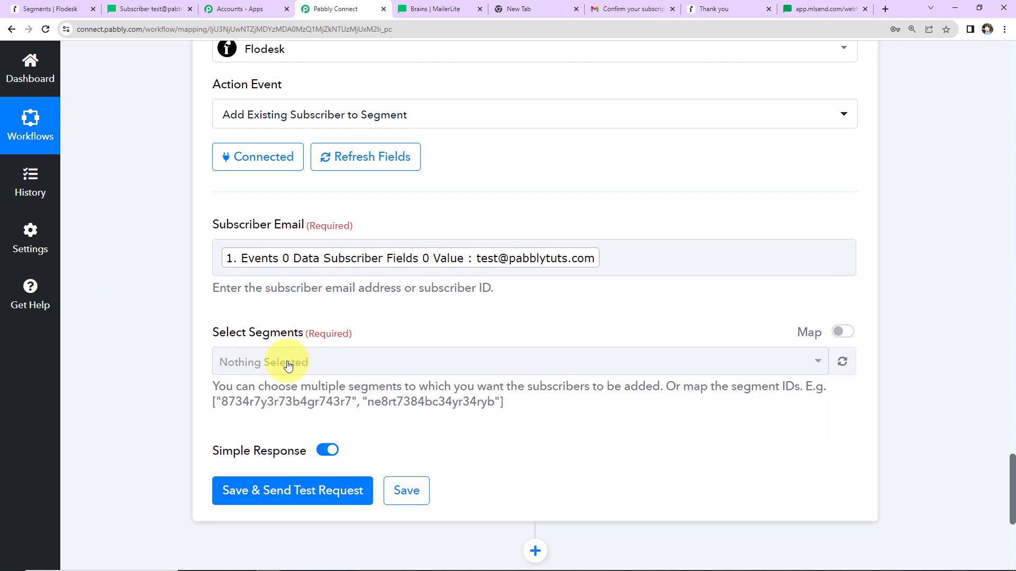
Step: Select the MailerLite Leads segment, then save and send a test request
{"action": "left_click", "coordinate": [287, 364]}
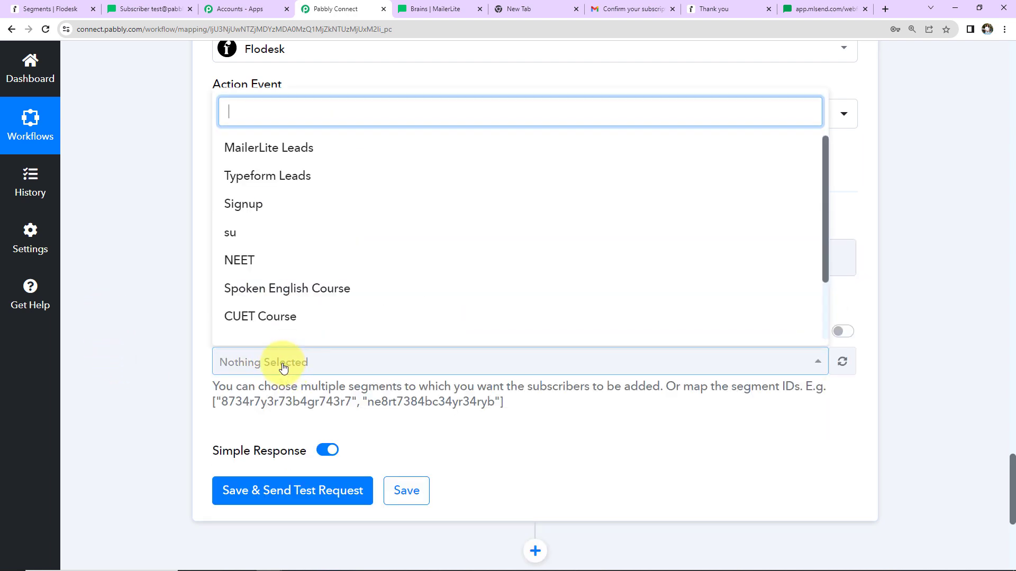
{"action": "left_click", "coordinate": [295, 148]}
{"action": "left_click", "coordinate": [141, 379]}
{"action": "left_click", "coordinate": [243, 487]}
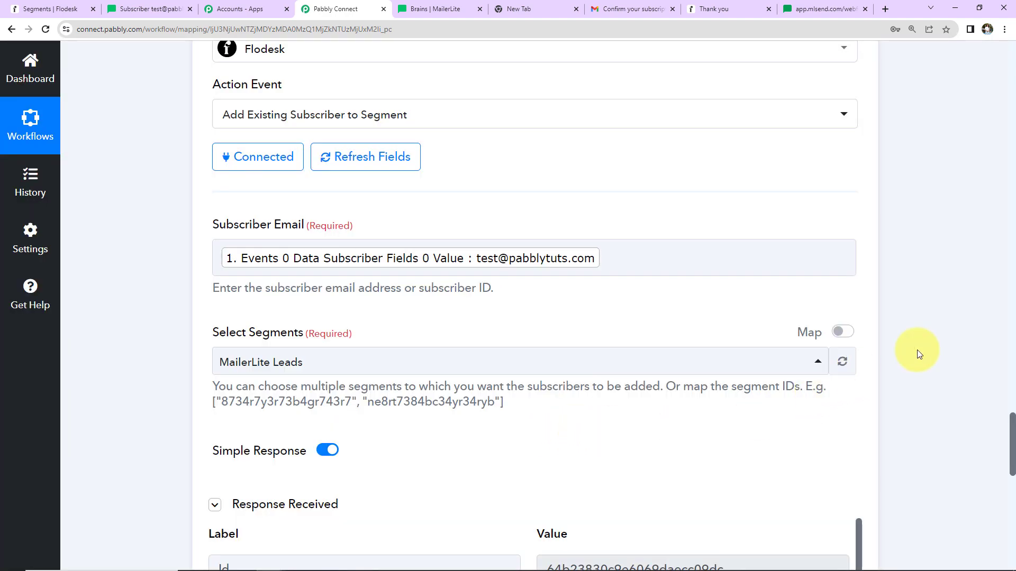
Step: Review the test response and open the MailerLite Leads segment in Flodesk to check its subscribers
{"action": "scroll", "coordinate": [919, 354], "scroll_direction": "down", "scroll_amount": 7}
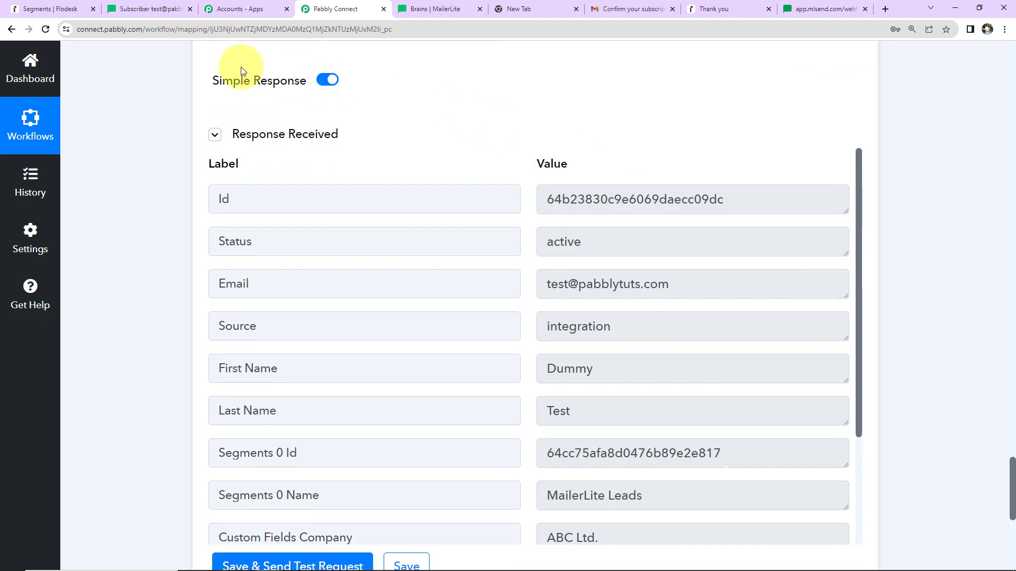
{"action": "left_click", "coordinate": [46, 8]}
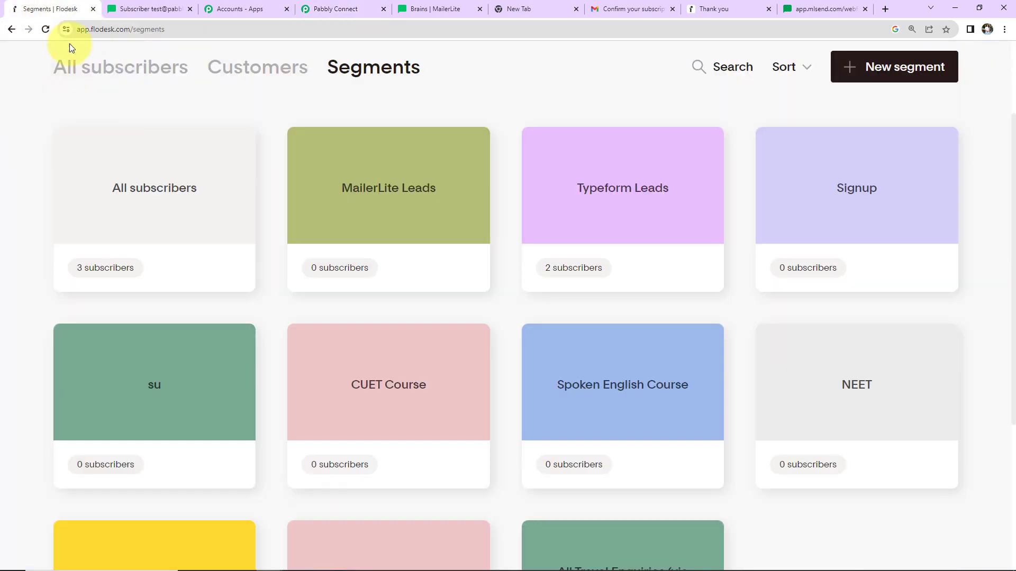
{"action": "left_click", "coordinate": [458, 228]}
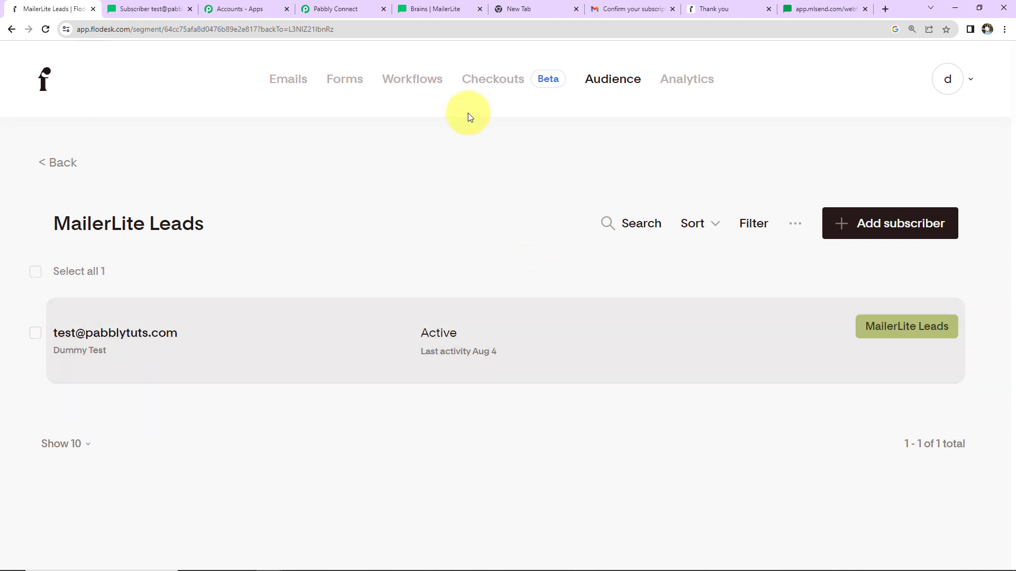
Step: Open the Formstack pop-up form in MailerLite and autofill the first name, last name, email, city and phone fields
{"action": "left_click", "coordinate": [154, 5]}
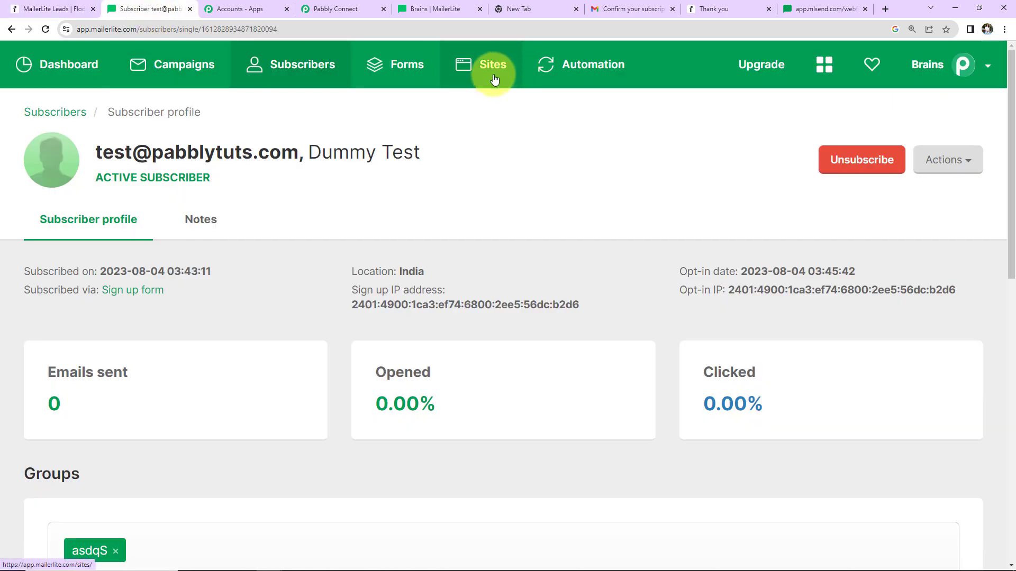
{"action": "left_click", "coordinate": [395, 64]}
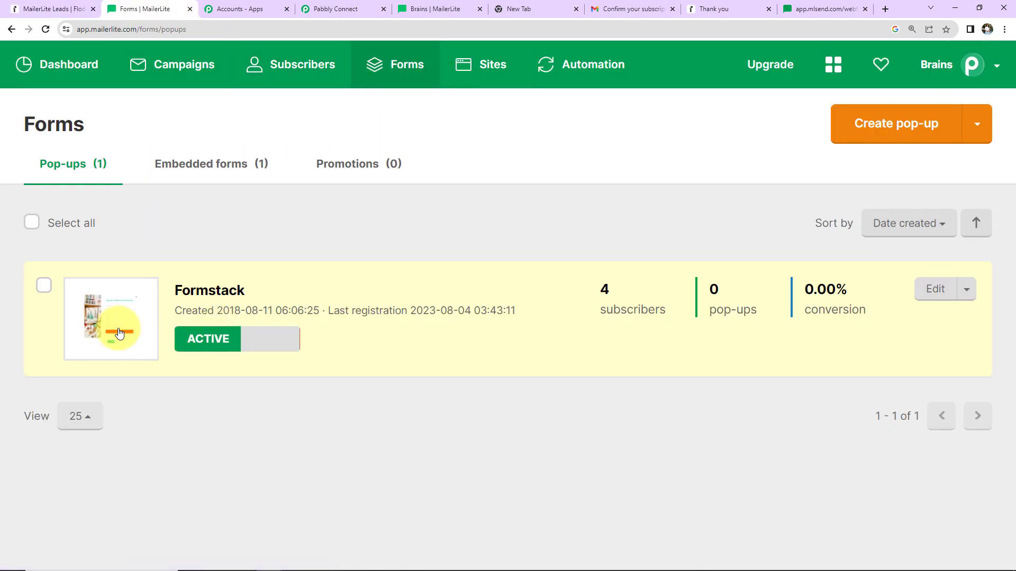
{"action": "left_click", "coordinate": [155, 328]}
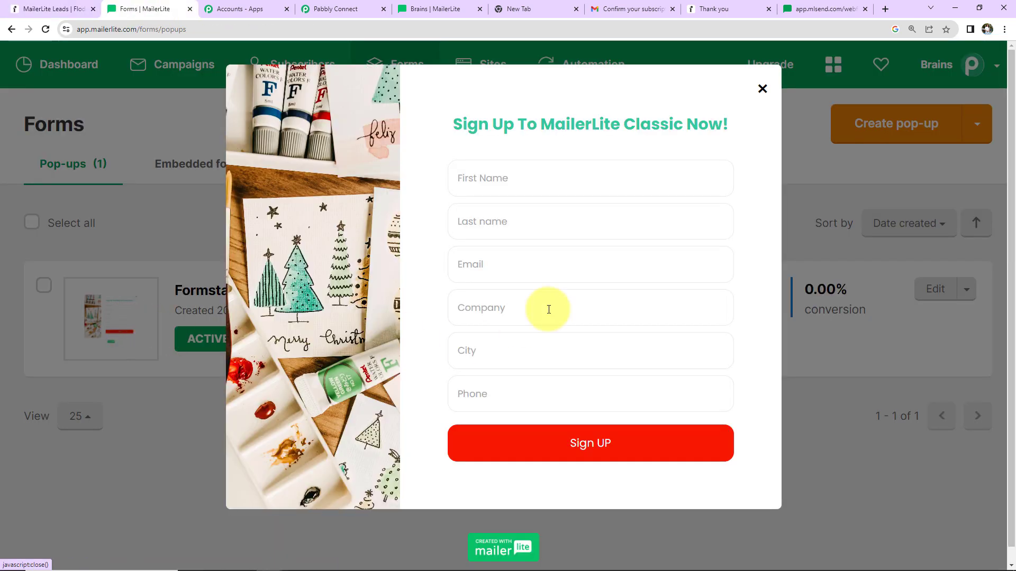
{"action": "left_click", "coordinate": [550, 185]}
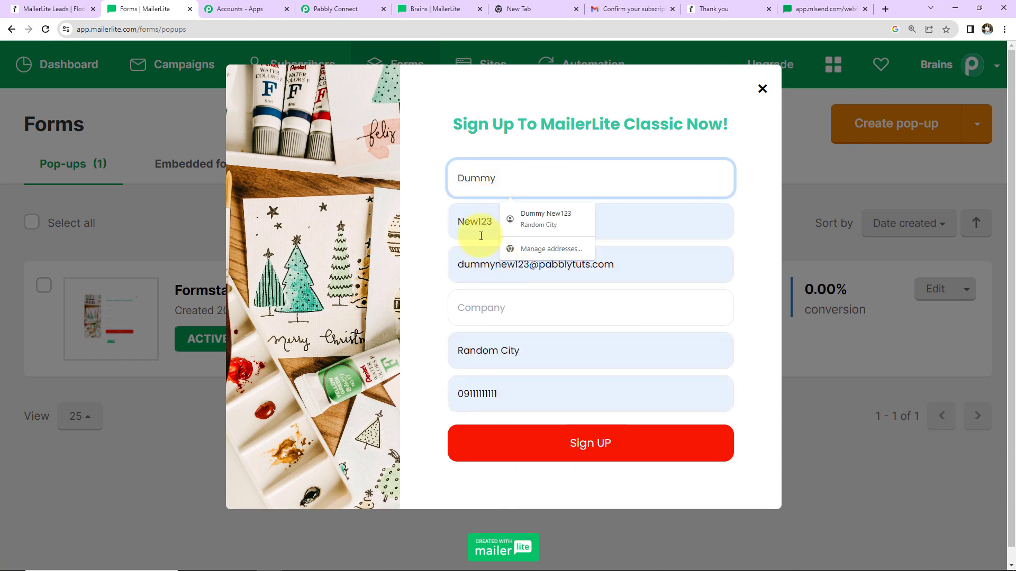
{"action": "left_click", "coordinate": [435, 193]}
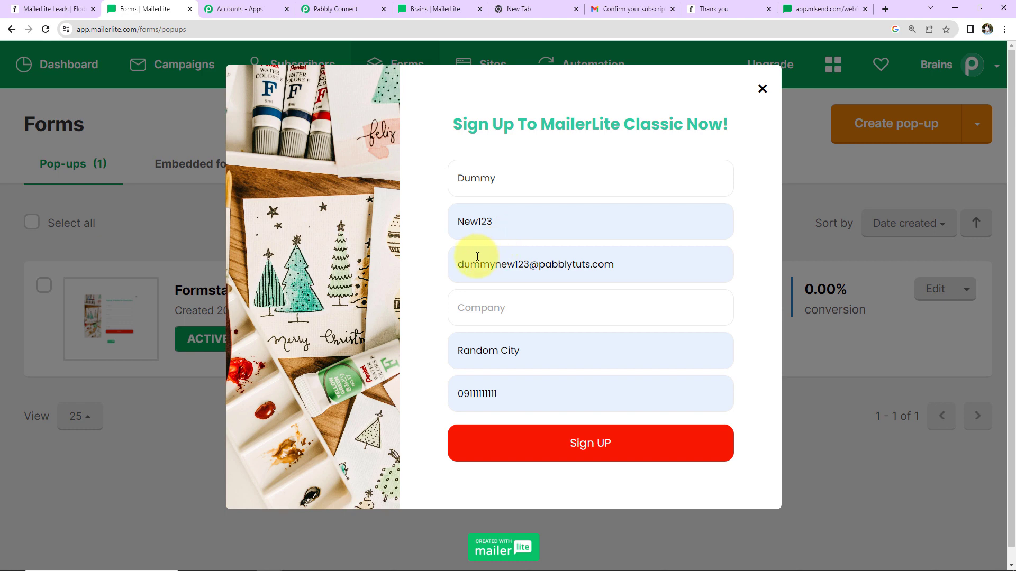
Step: Enter XYZ Ltd. as the company, edit the phone number, and submit the sign-up form
{"action": "left_click", "coordinate": [572, 302]}
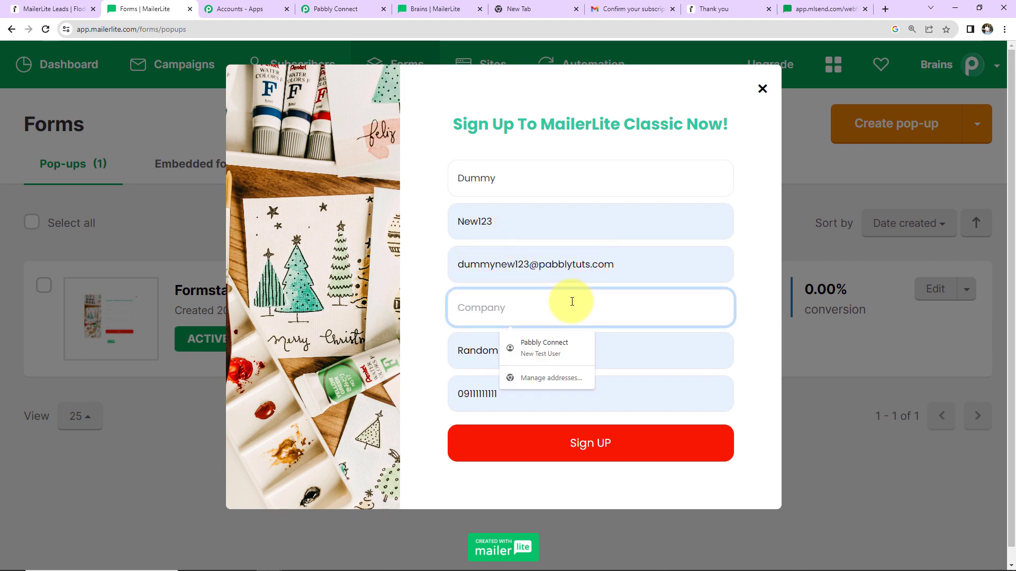
{"action": "type", "text": "XYZ"}
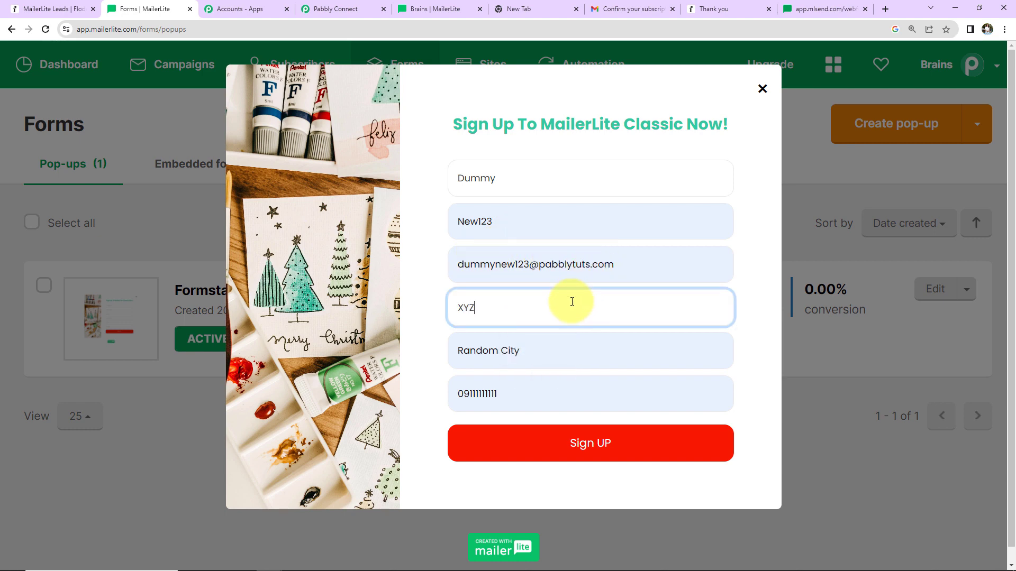
{"action": "type", "text": " Ltd."}
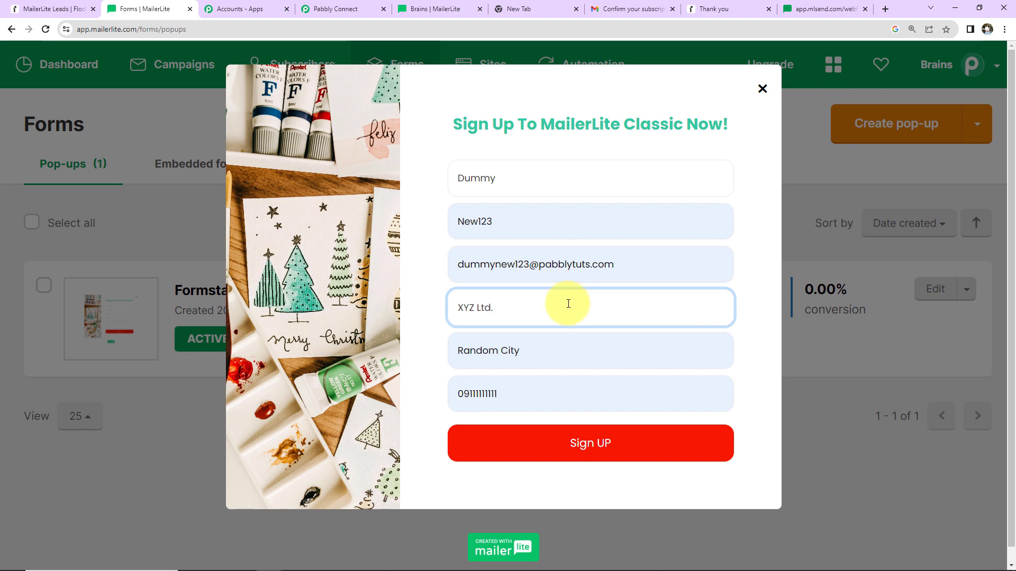
{"action": "left_click", "coordinate": [466, 392]}
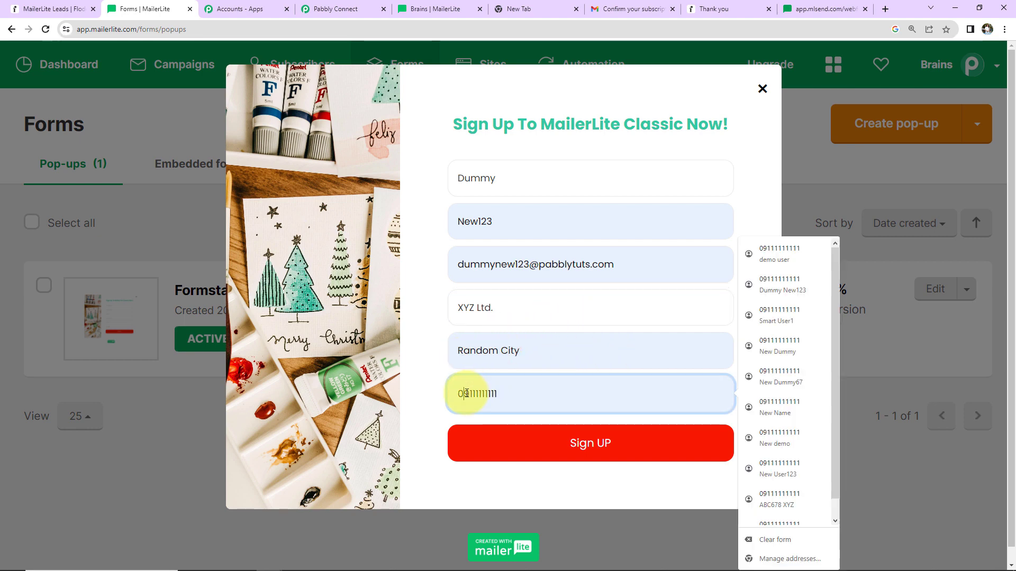
{"action": "key", "text": "BackSpace"}
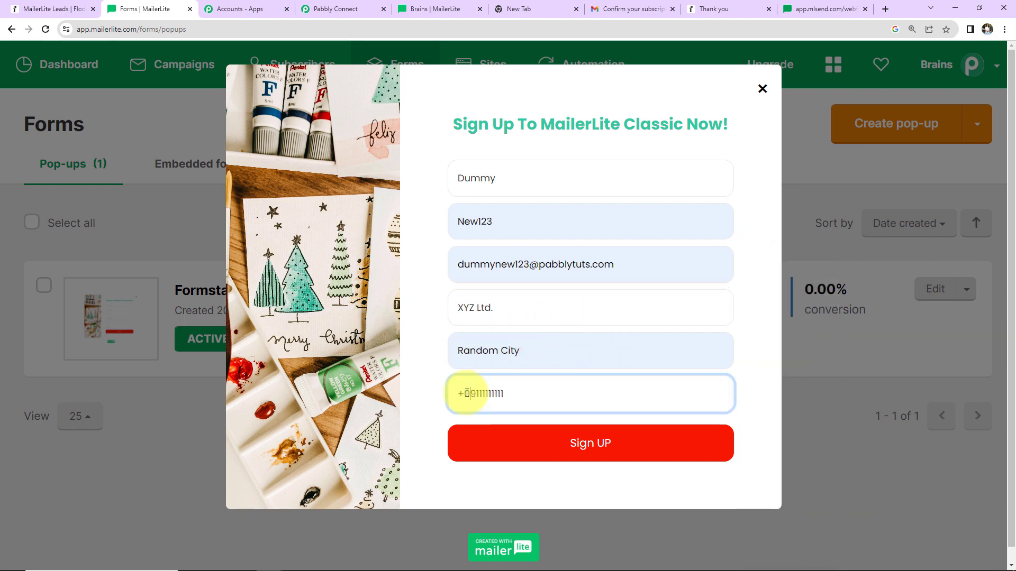
{"action": "left_click", "coordinate": [553, 456]}
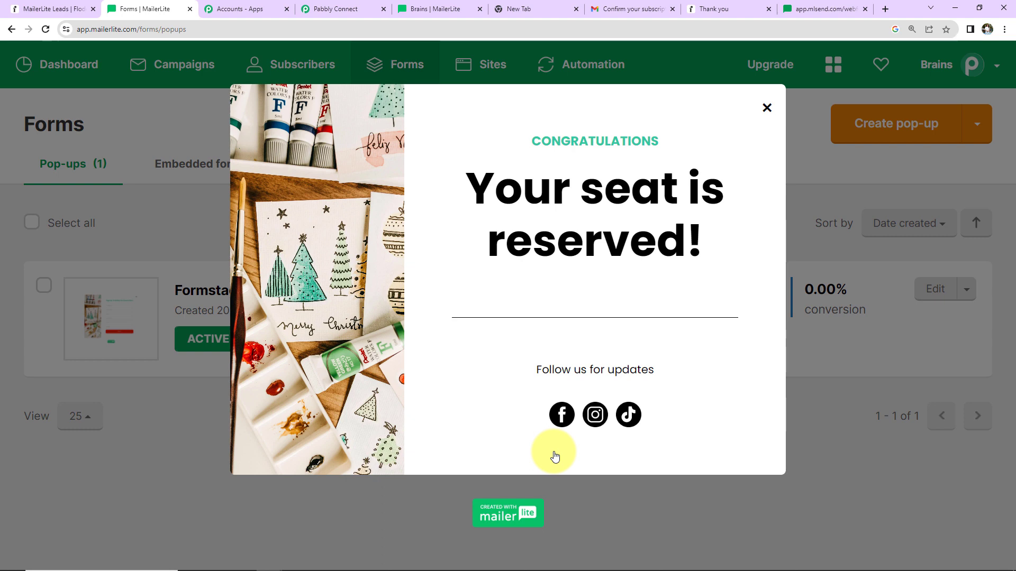
Step: Open the new MailerLite confirmation email in the Gmail inbox and confirm the subscriber's email address
{"action": "left_click", "coordinate": [79, 9]}
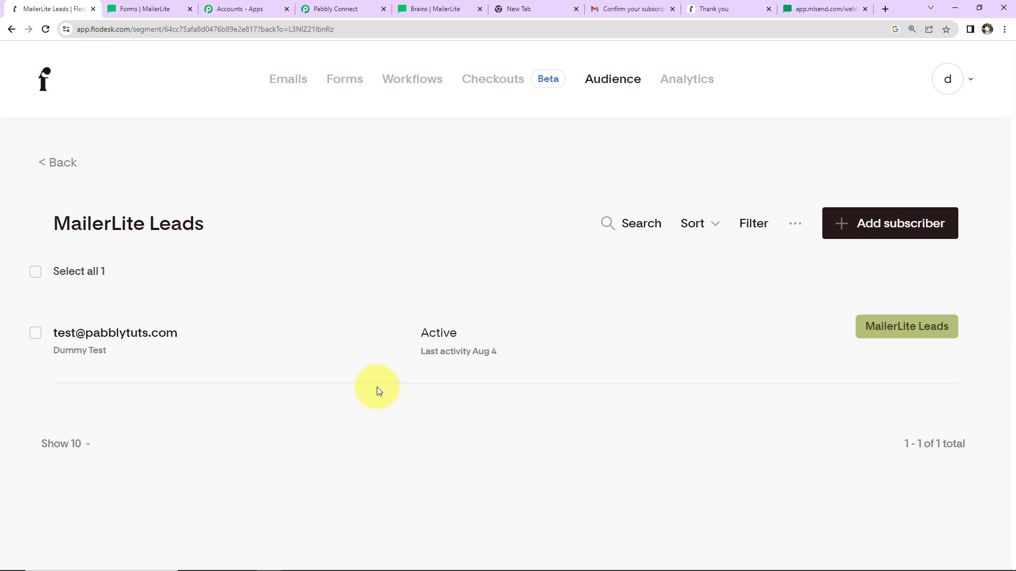
{"action": "left_click", "coordinate": [613, 9]}
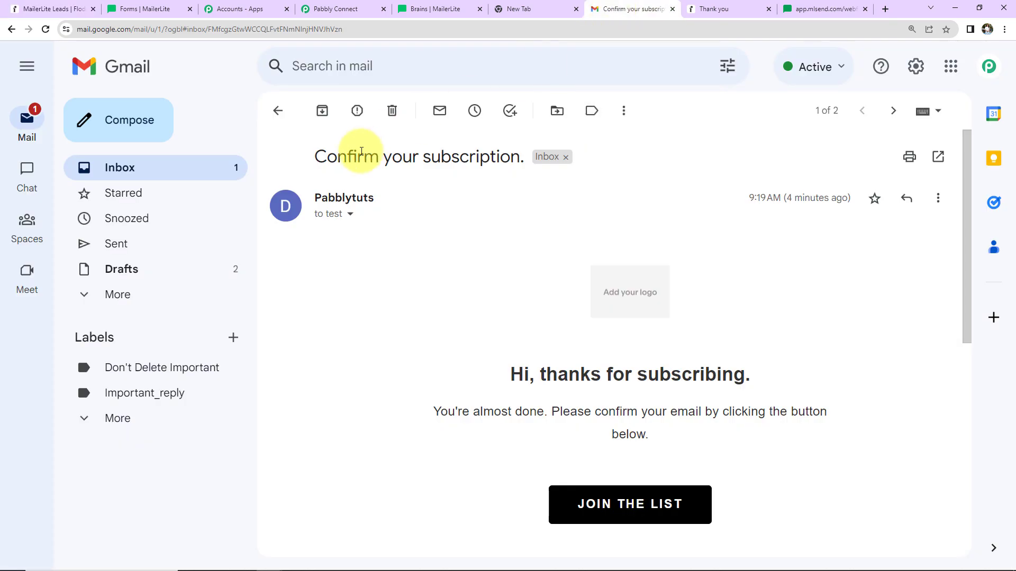
{"action": "left_click", "coordinate": [118, 169]}
{"action": "left_click", "coordinate": [529, 189]}
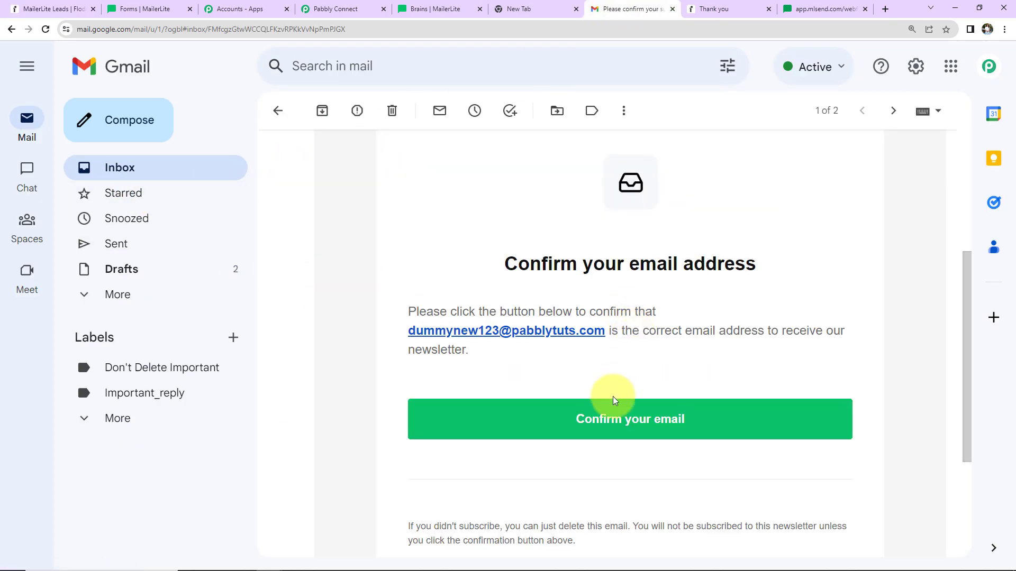
{"action": "left_click", "coordinate": [573, 418]}
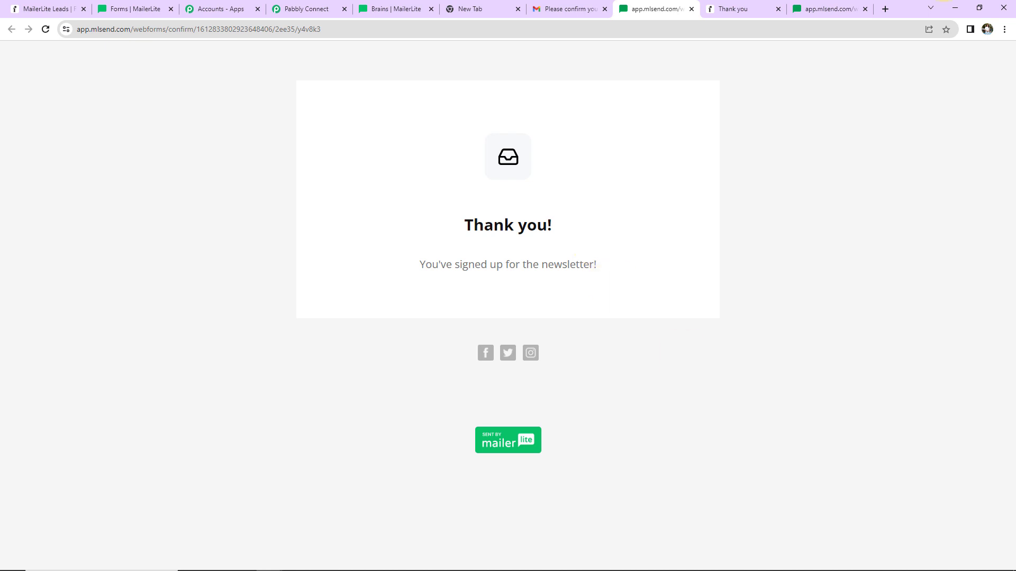
Step: Check the Flodesk subscriber list for the newly confirmed subscriber and its segment
{"action": "left_click", "coordinate": [26, 11]}
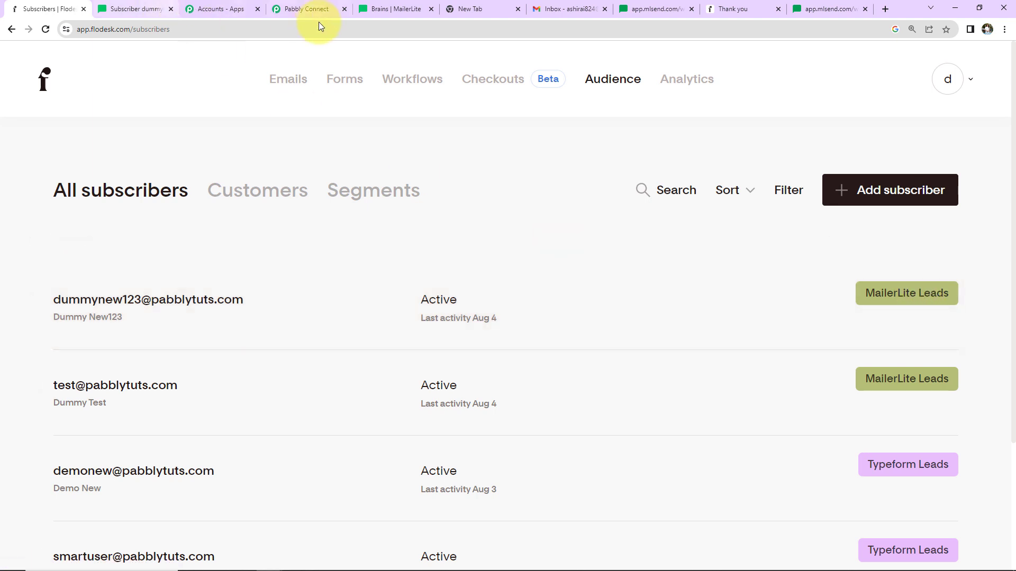
Step: Collapse the MailerLite Classic trigger and both Flodesk action steps in the Pabbly Connect workflow
{"action": "left_click", "coordinate": [311, 10]}
{"action": "scroll", "coordinate": [477, 221], "scroll_direction": "up", "scroll_amount": 15}
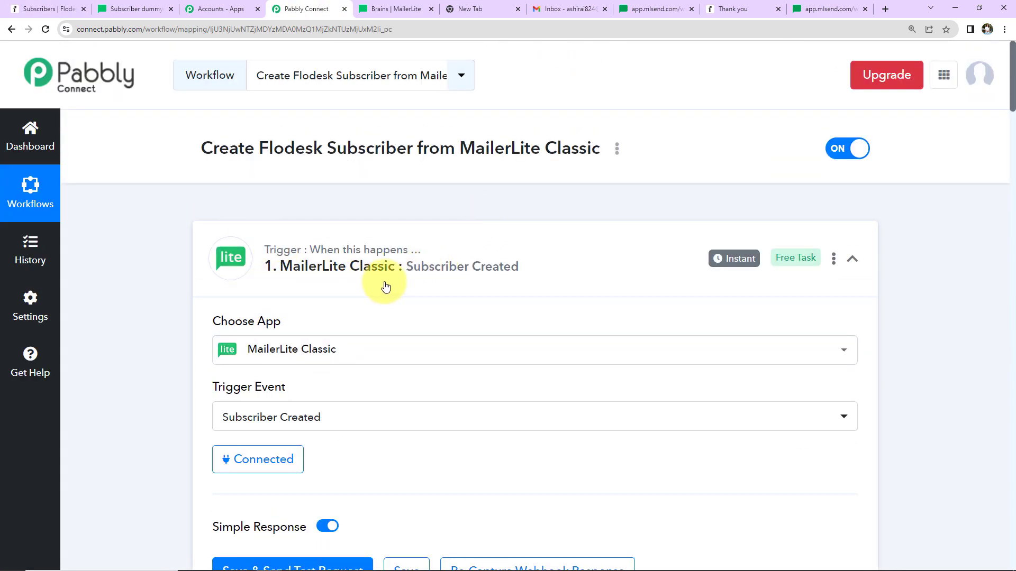
{"action": "left_click", "coordinate": [849, 260]}
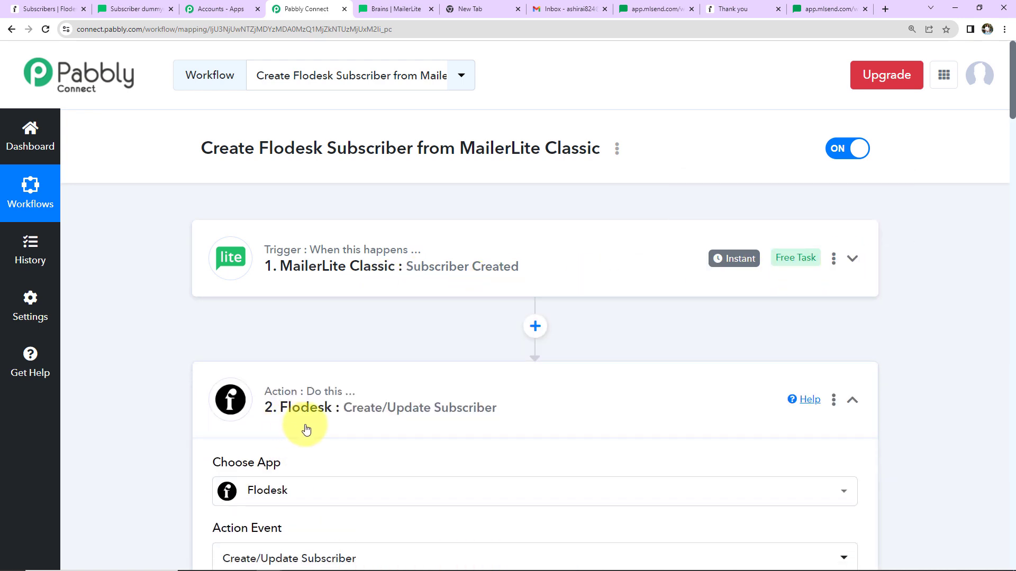
{"action": "left_click", "coordinate": [854, 404]}
{"action": "scroll", "coordinate": [855, 406], "scroll_direction": "down", "scroll_amount": 2}
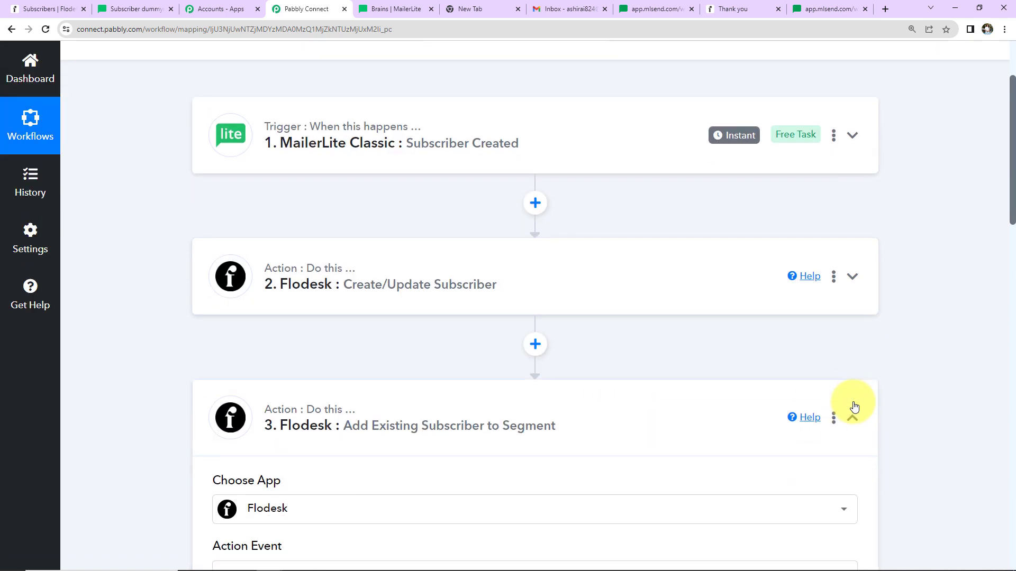
{"action": "left_click", "coordinate": [853, 419]}
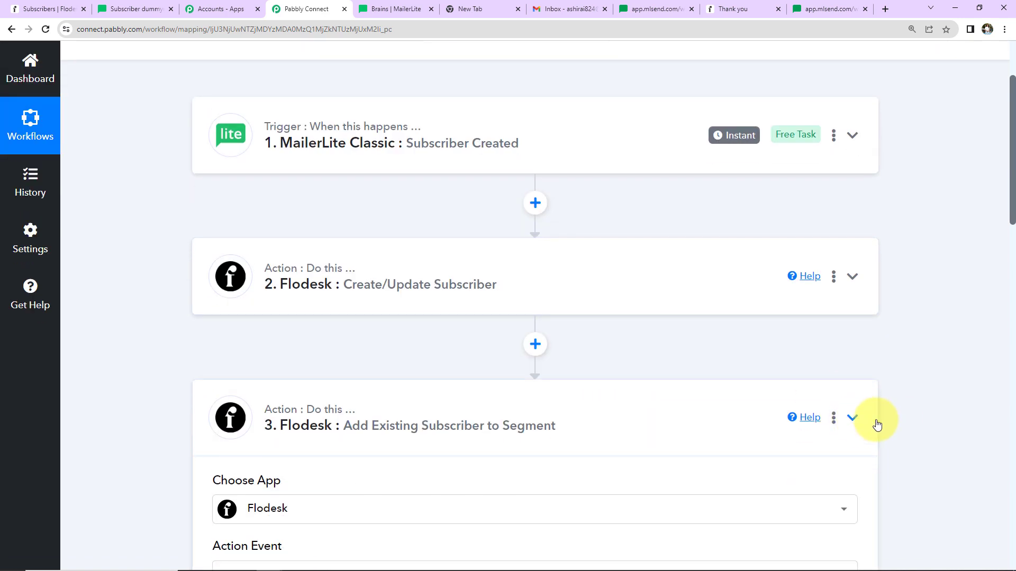
{"action": "scroll", "coordinate": [897, 416], "scroll_direction": "up", "scroll_amount": 3}
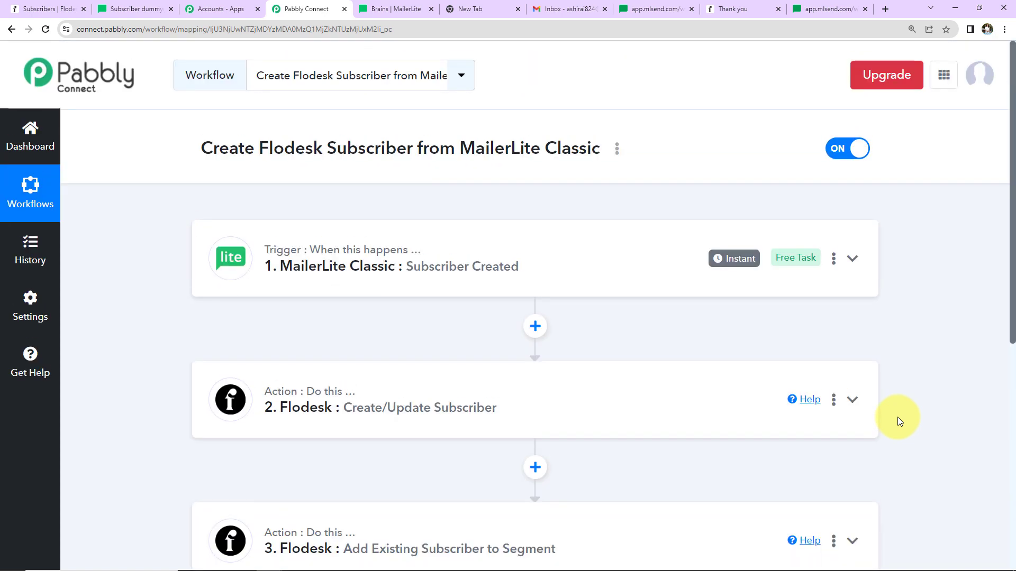